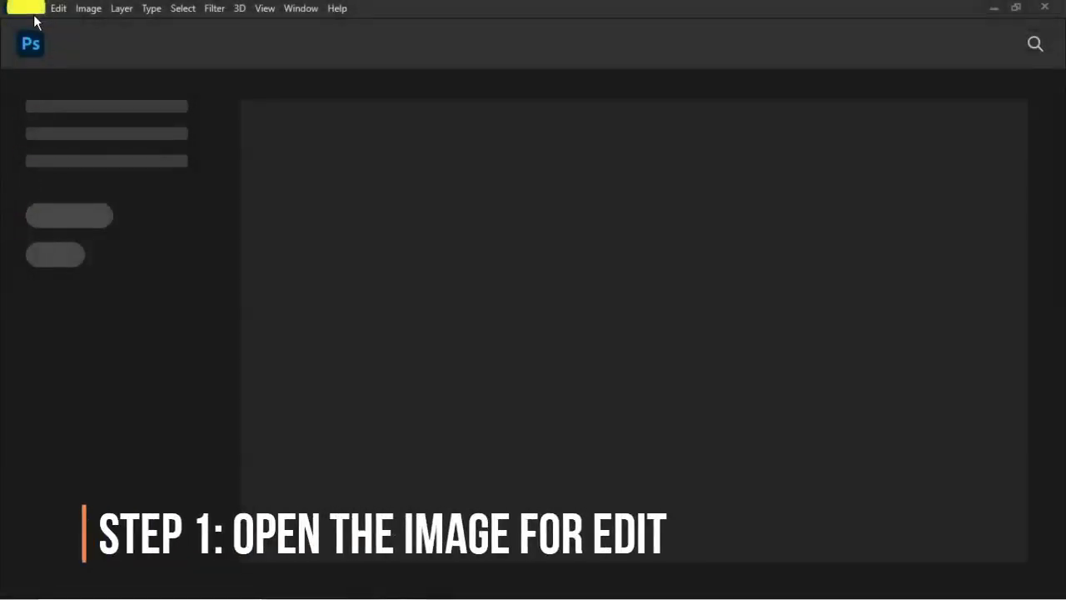
# Open the image portrait-beautiful-african-woman-different-lights from the Remove Studio Light folder
pyautogui.click(34, 10)
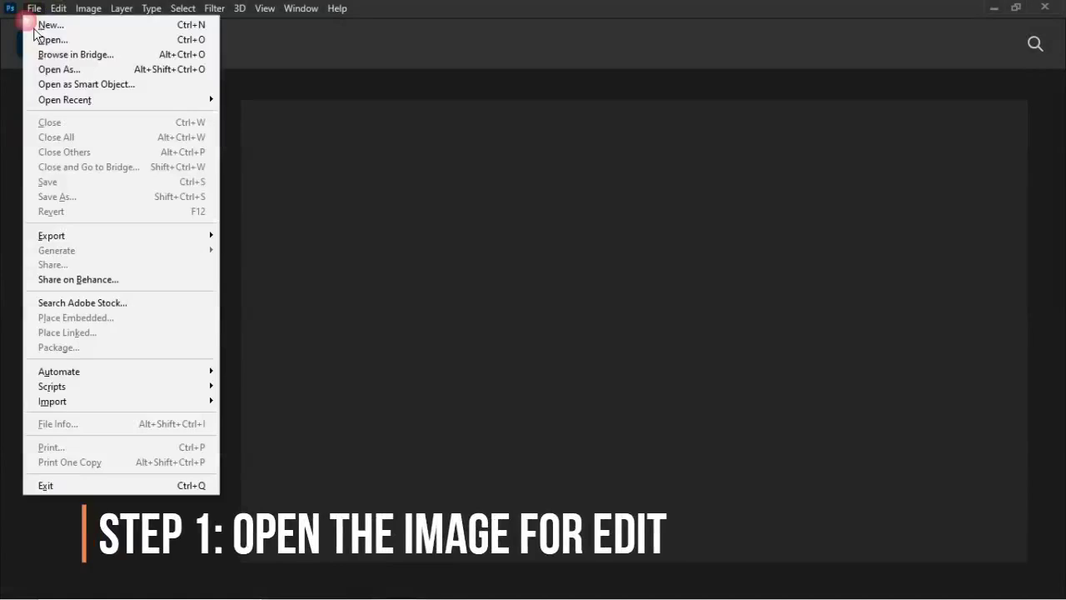
pyautogui.click(38, 38)
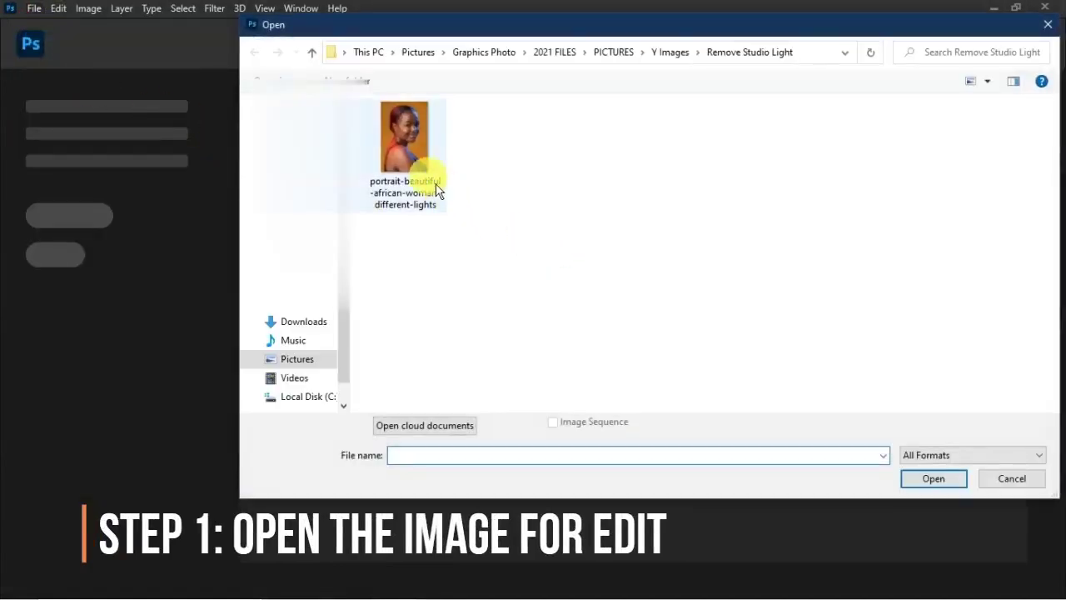
pyautogui.click(422, 160)
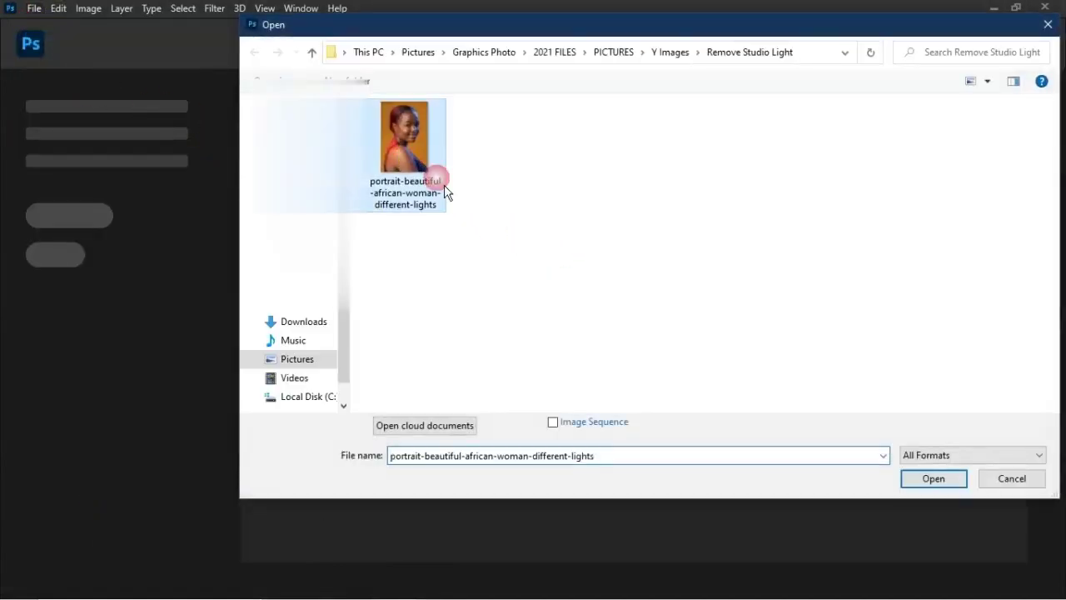
pyautogui.click(952, 481)
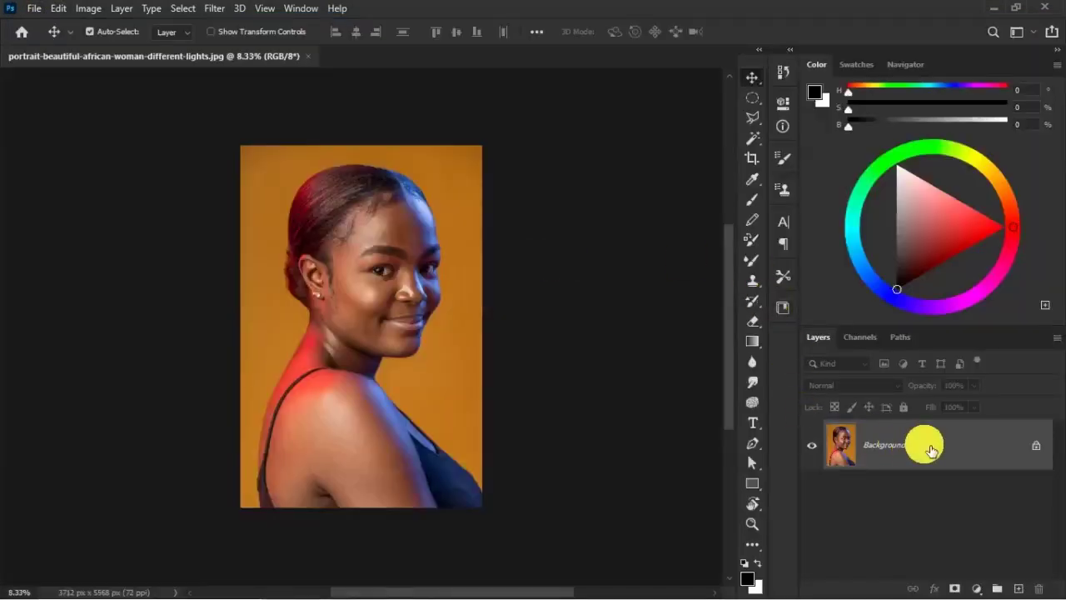
# Duplicate the Background layer as Background copy and hide the original Background layer
pyautogui.rightClick(916, 446)
pyautogui.click(973, 278)
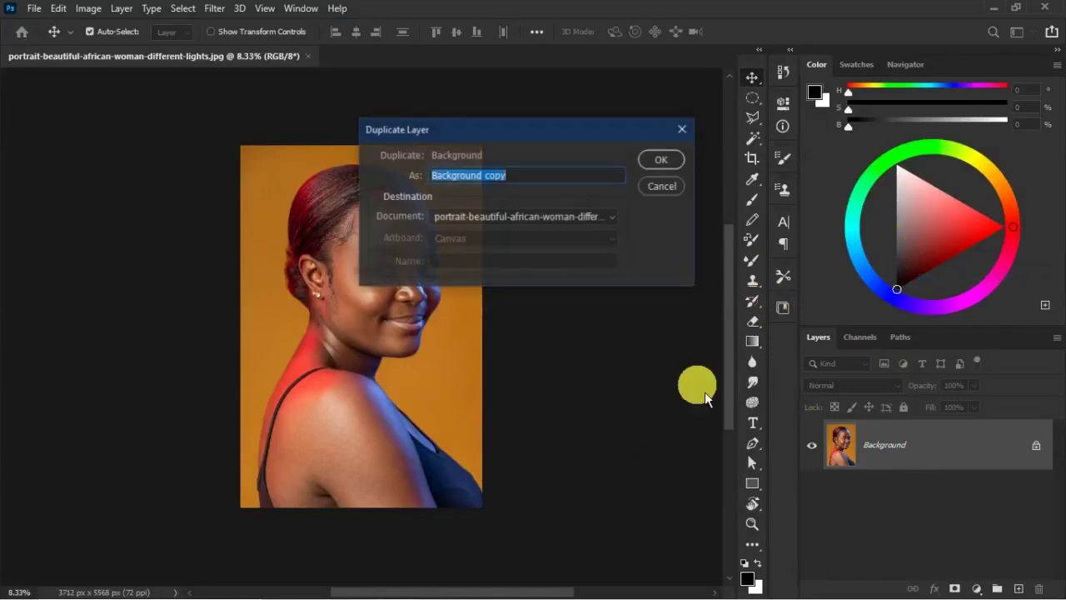
pyautogui.click(664, 161)
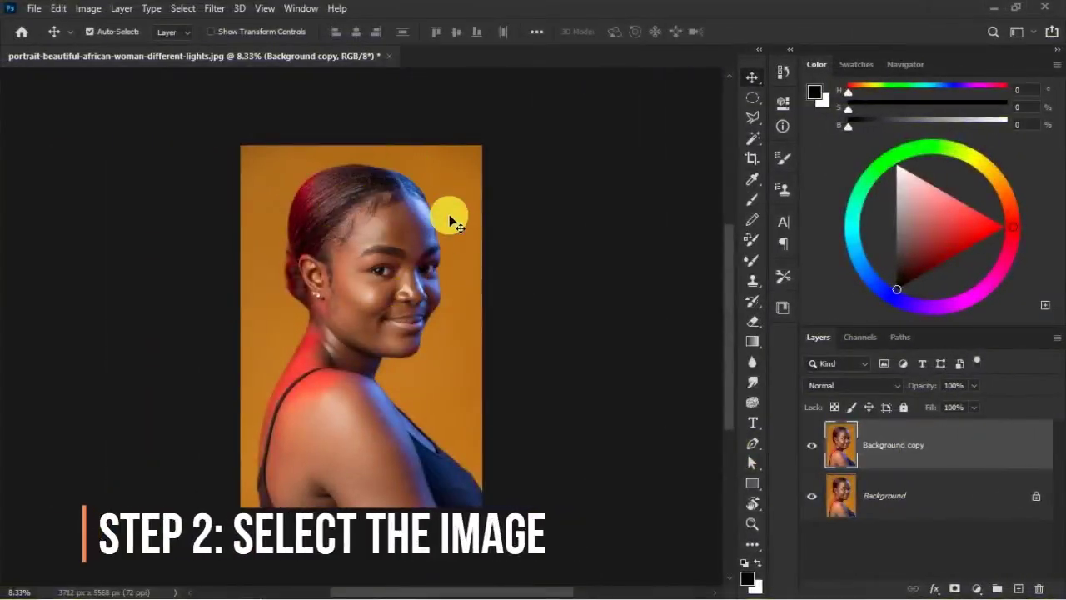
pyautogui.click(813, 496)
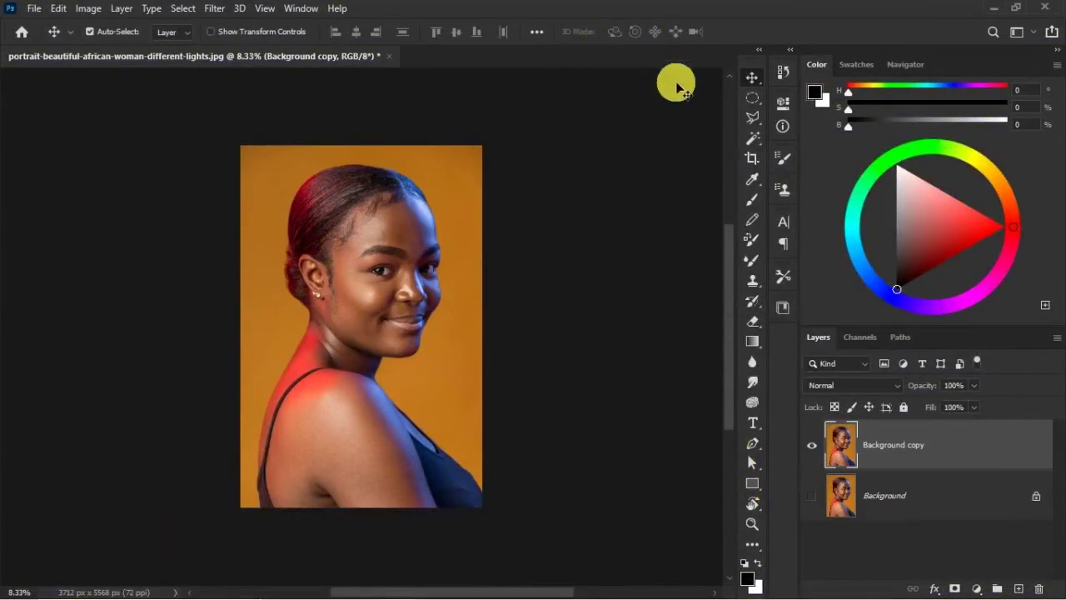
# With the Magic Wand tool active, select the woman on the Background copy layer using Select Subject
pyautogui.click(753, 138)
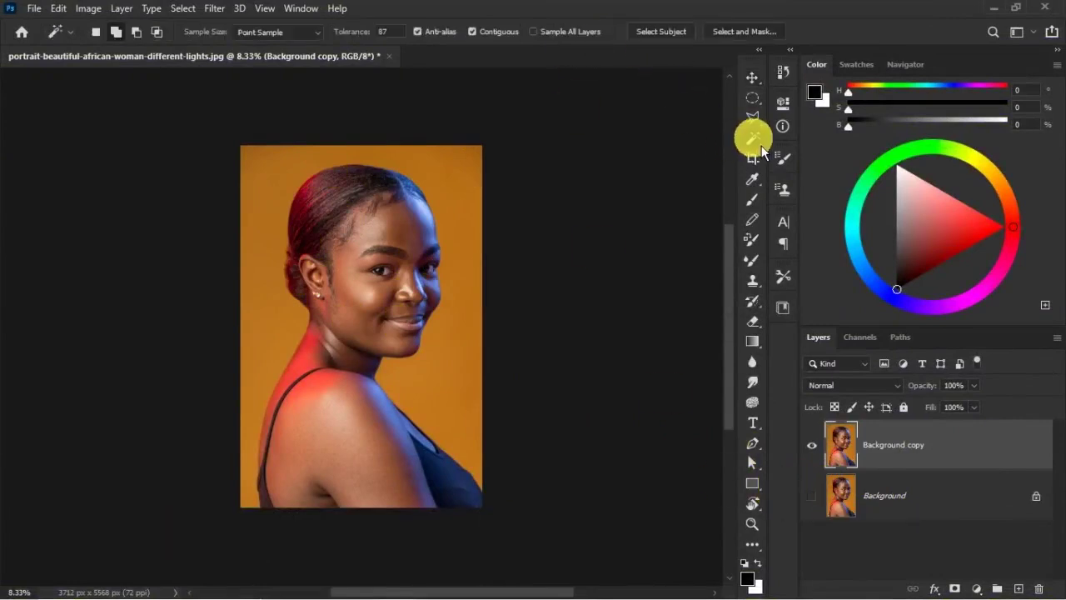
pyautogui.rightClick(761, 145)
pyautogui.click(761, 145)
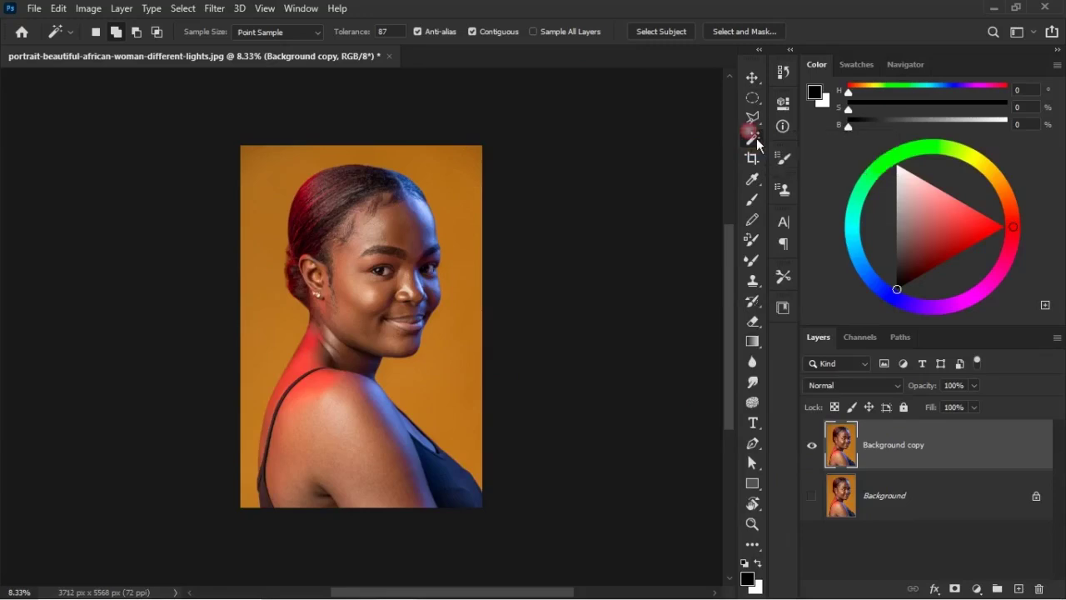
pyautogui.click(657, 33)
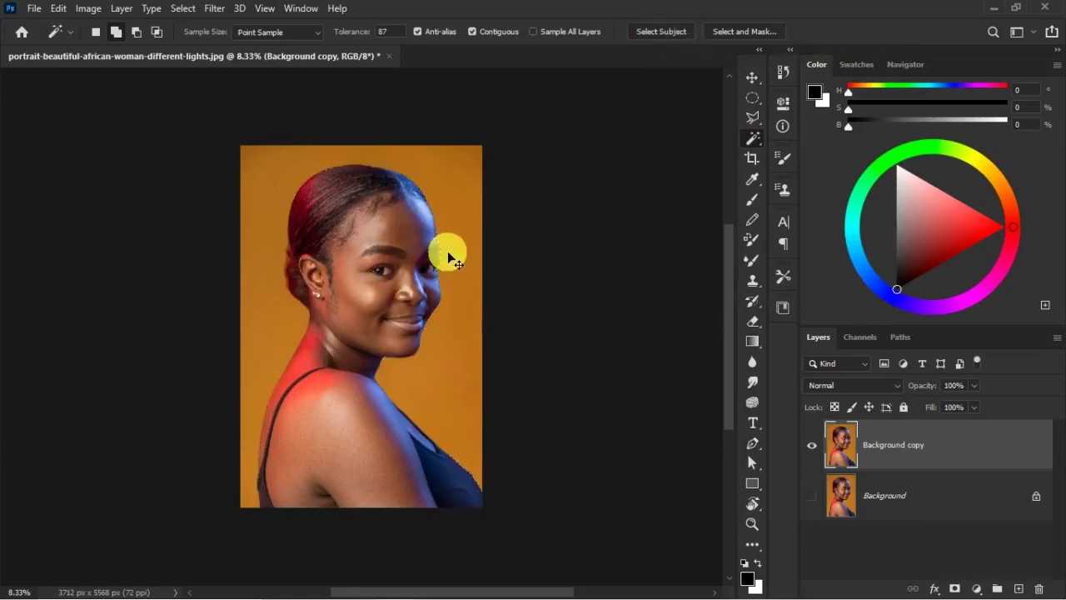
pyautogui.hotkey('ctrl', '+')
pyautogui.scroll(-1, 478, 250)
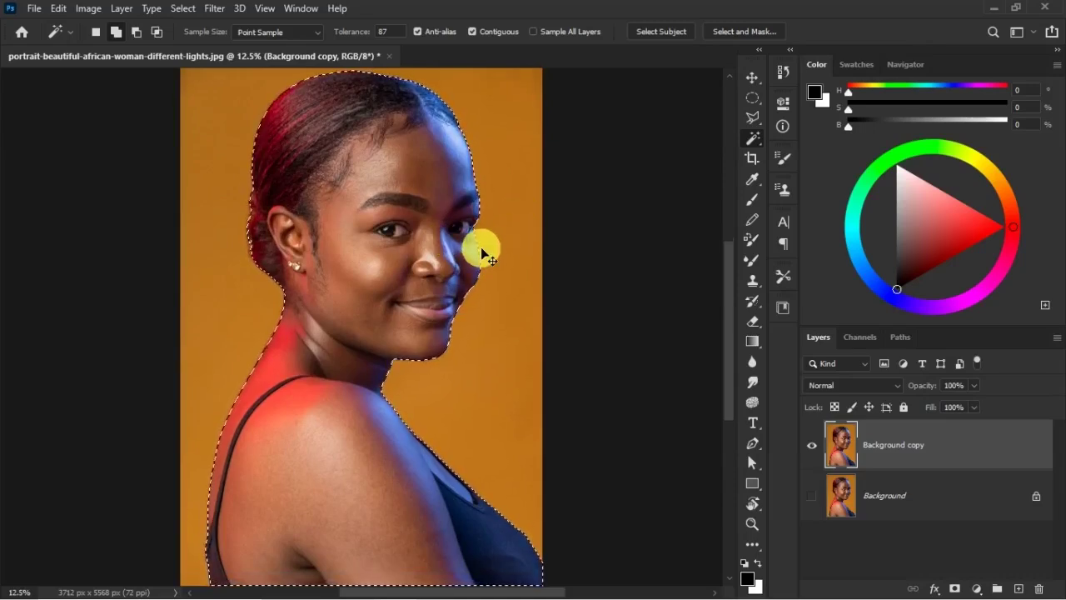
# Dismiss the selection outline around the woman and switch to the Move tool
pyautogui.click(476, 245)
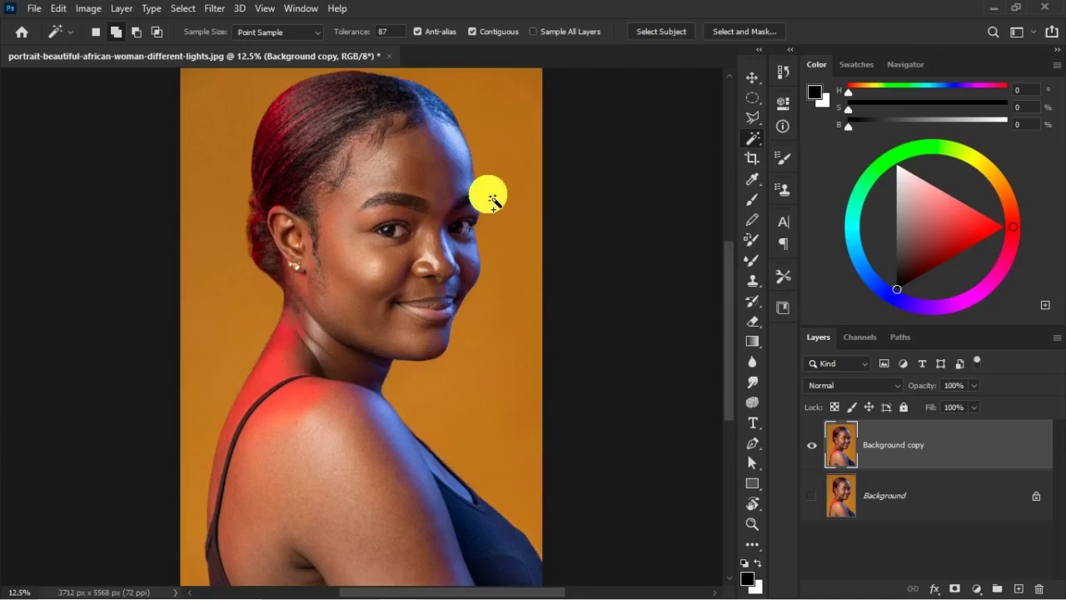
pyautogui.click(491, 200)
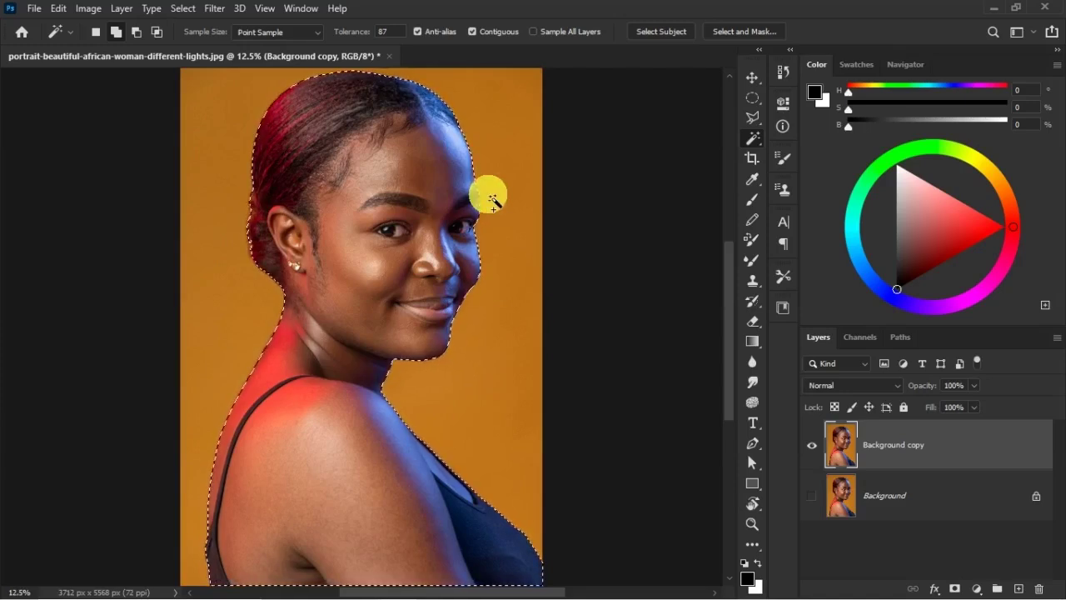
pyautogui.hotkey('ctrl', 'd')
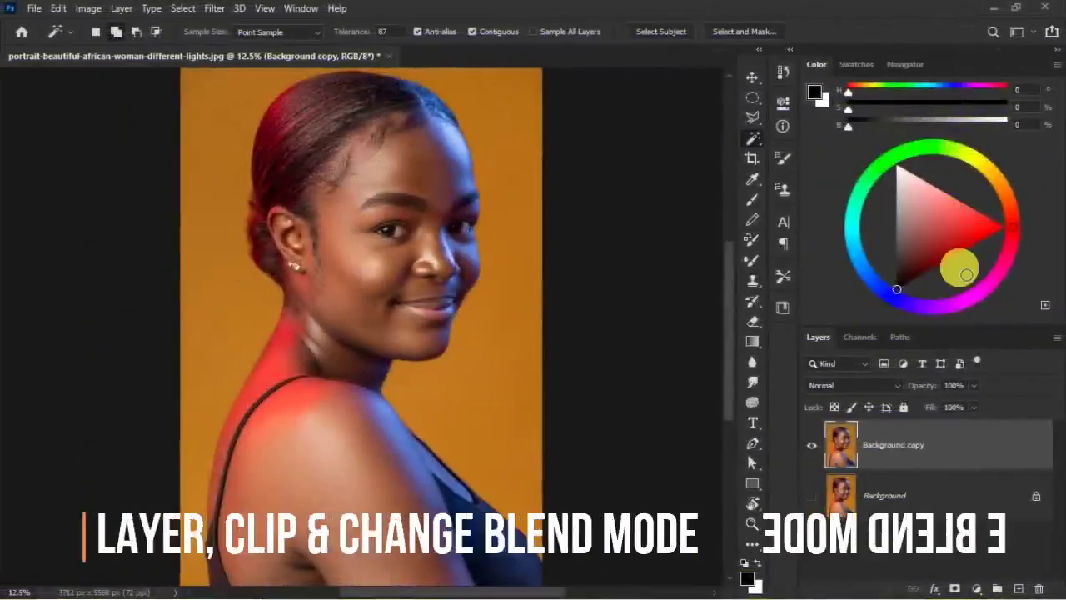
pyautogui.click(752, 77)
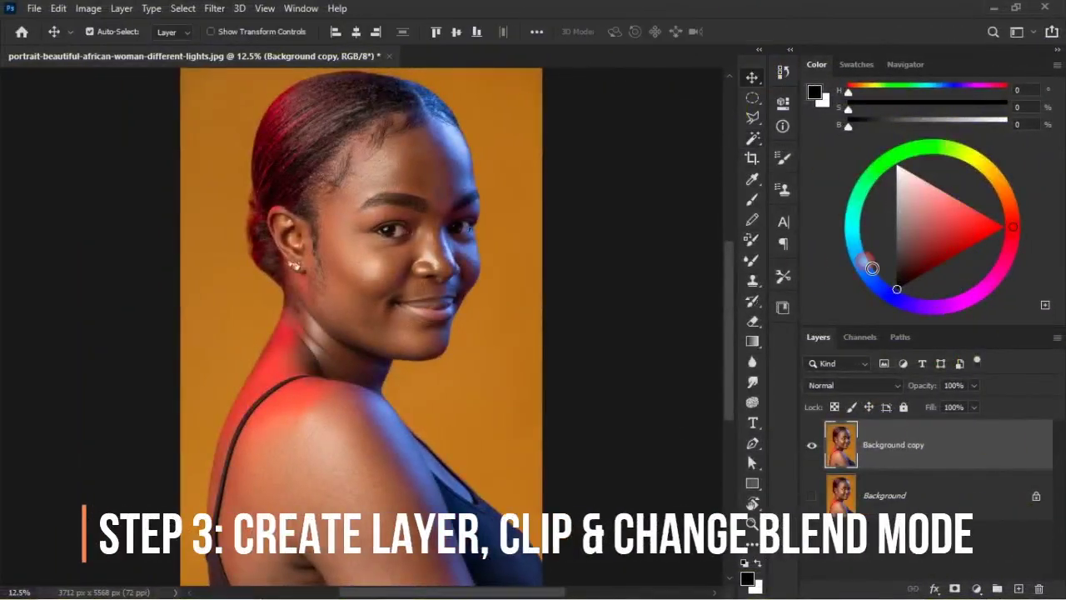
# Add a new layer clipped to Background copy and set its blend mode to Color
pyautogui.click(1020, 588)
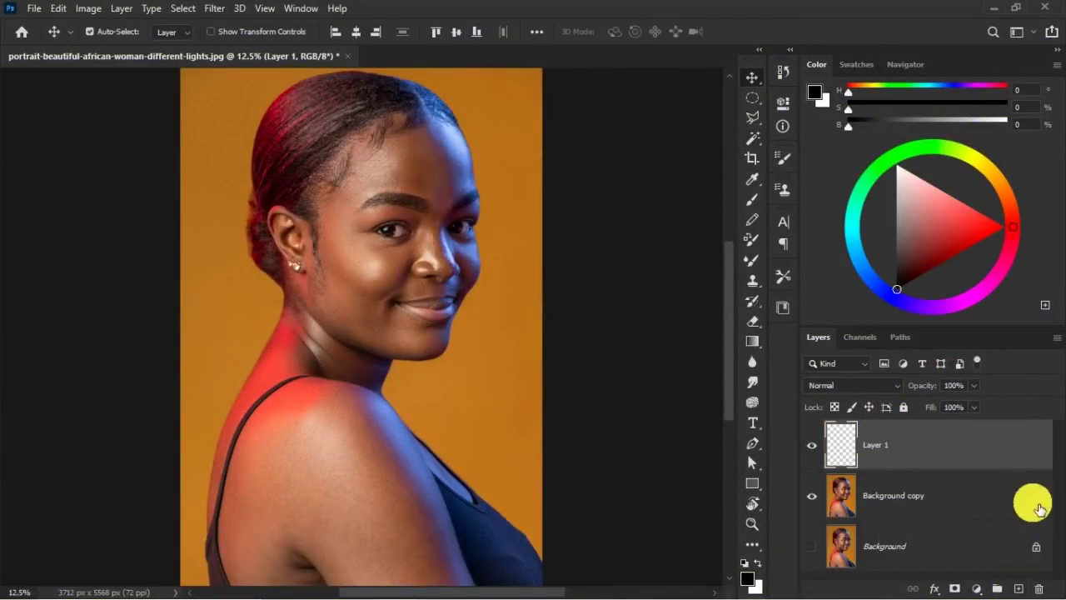
pyautogui.rightClick(943, 447)
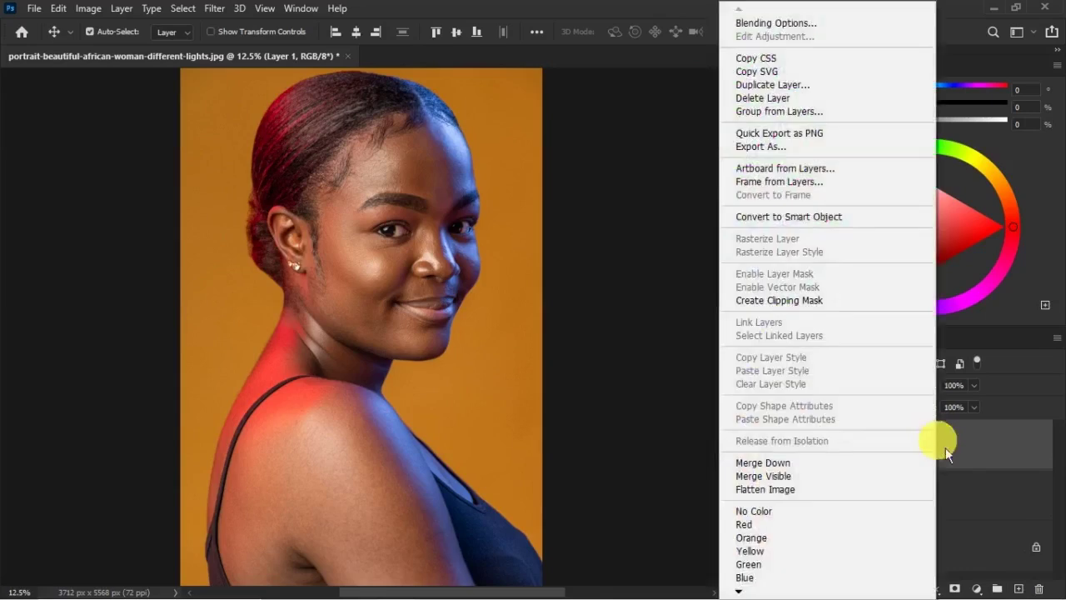
pyautogui.click(806, 313)
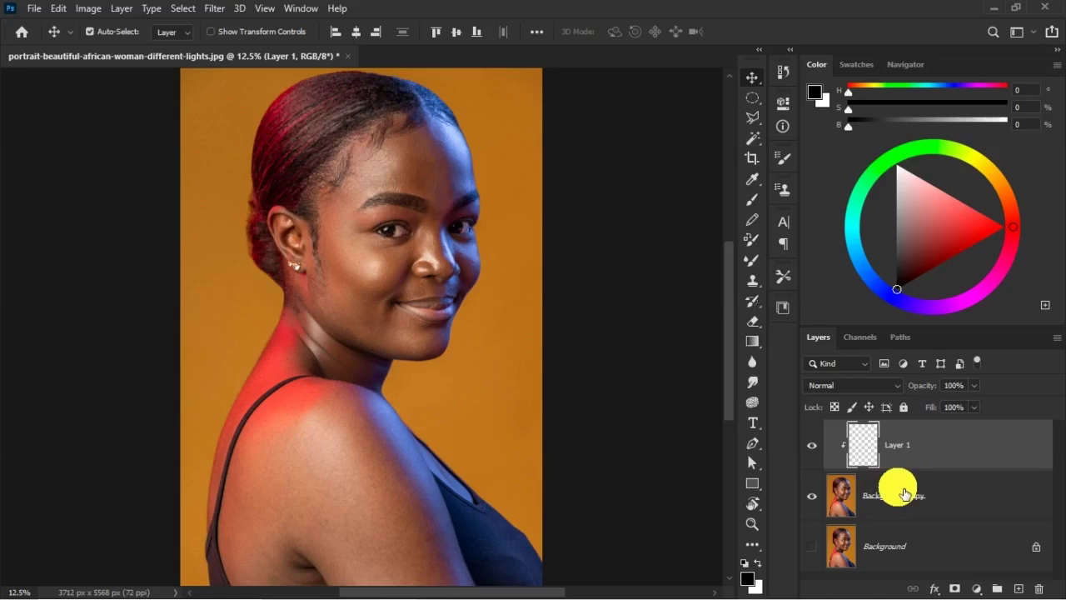
pyautogui.click(875, 386)
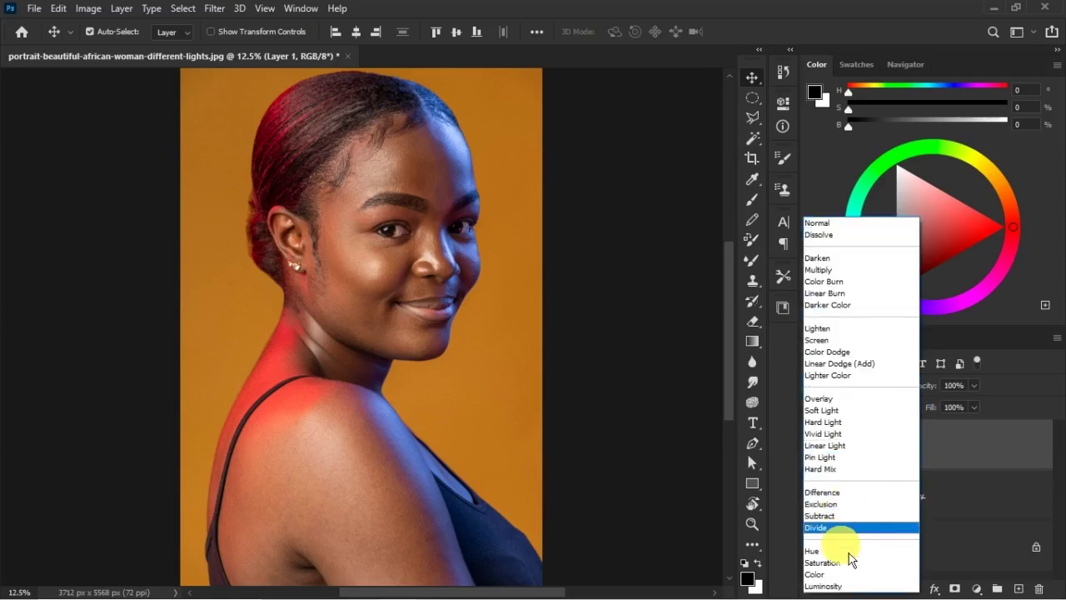
pyautogui.click(847, 574)
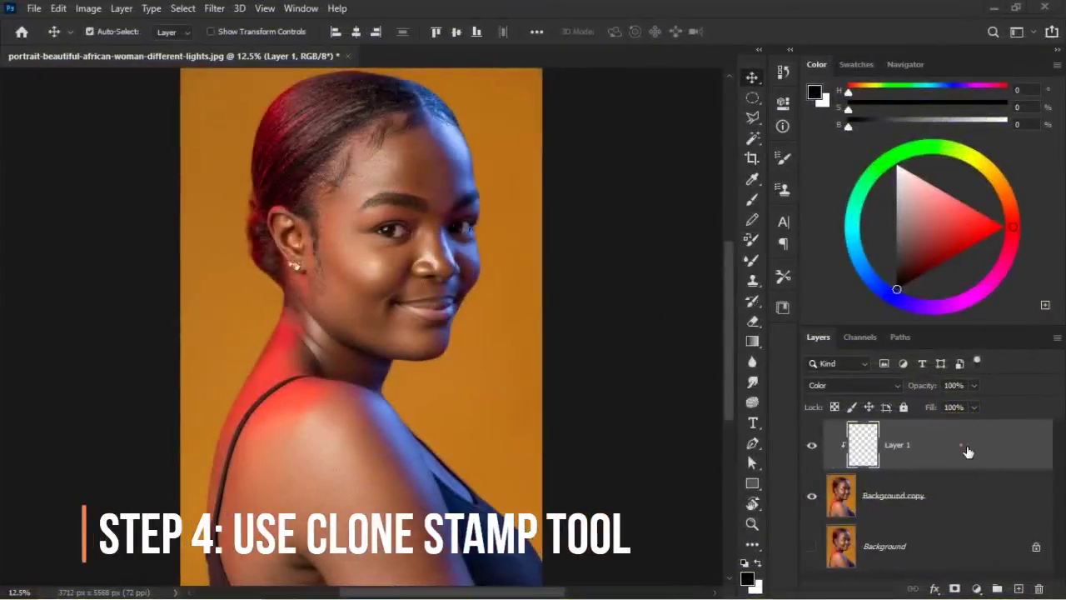
# Activate the Clone Stamp tool and set it to sample Current & Below
pyautogui.click(753, 284)
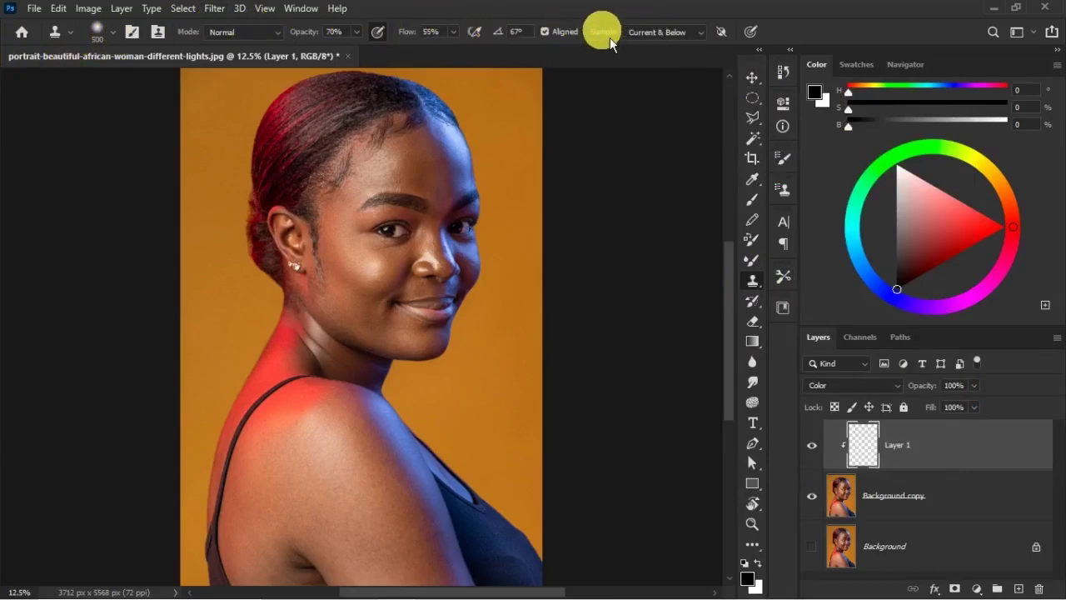
pyautogui.click(661, 32)
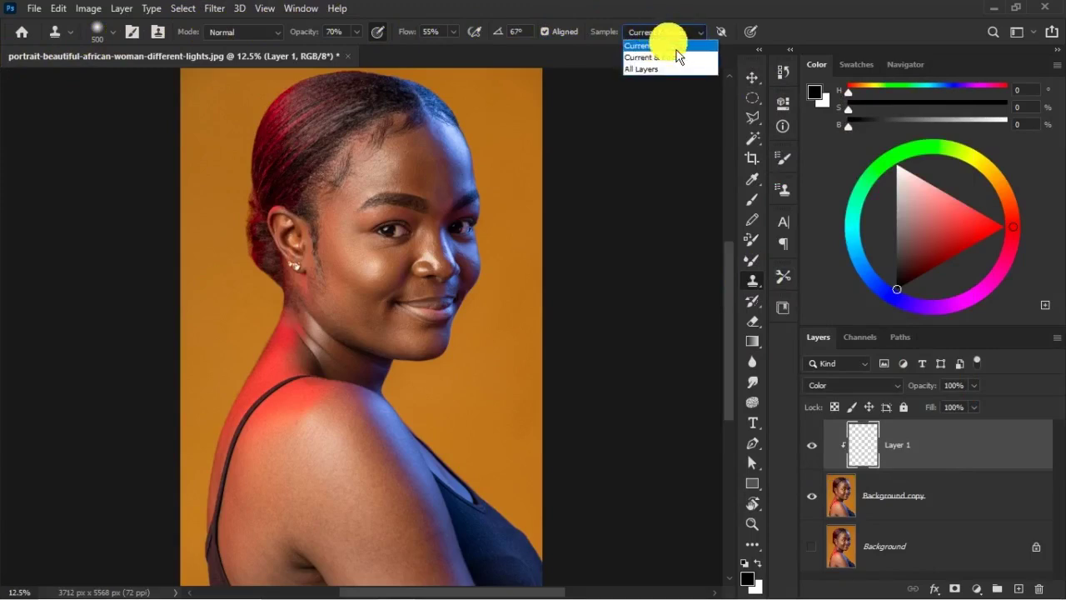
pyautogui.click(676, 48)
pyautogui.click(666, 33)
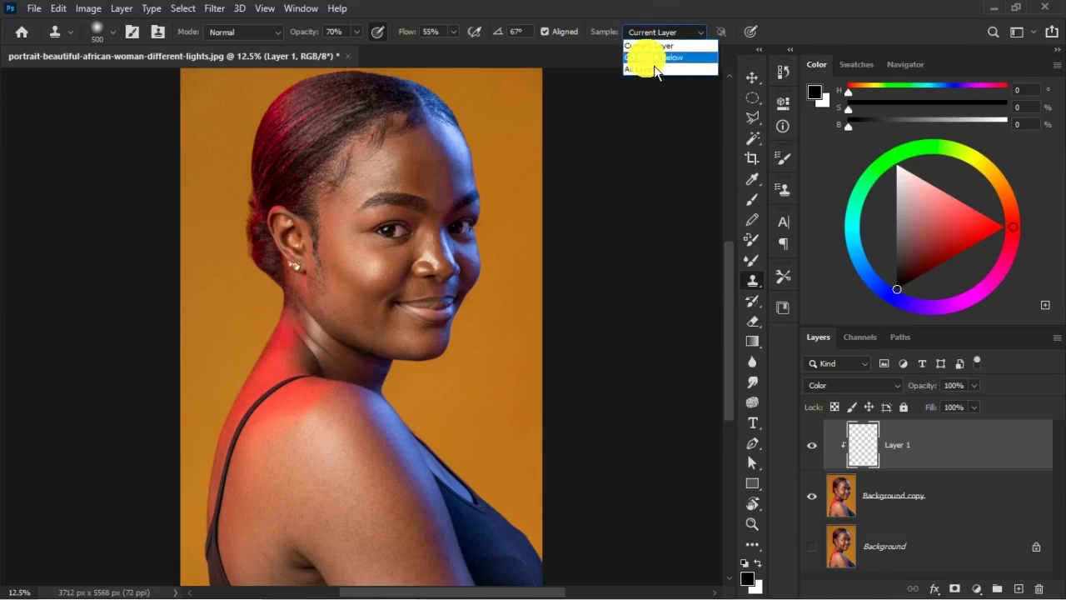
pyautogui.click(649, 57)
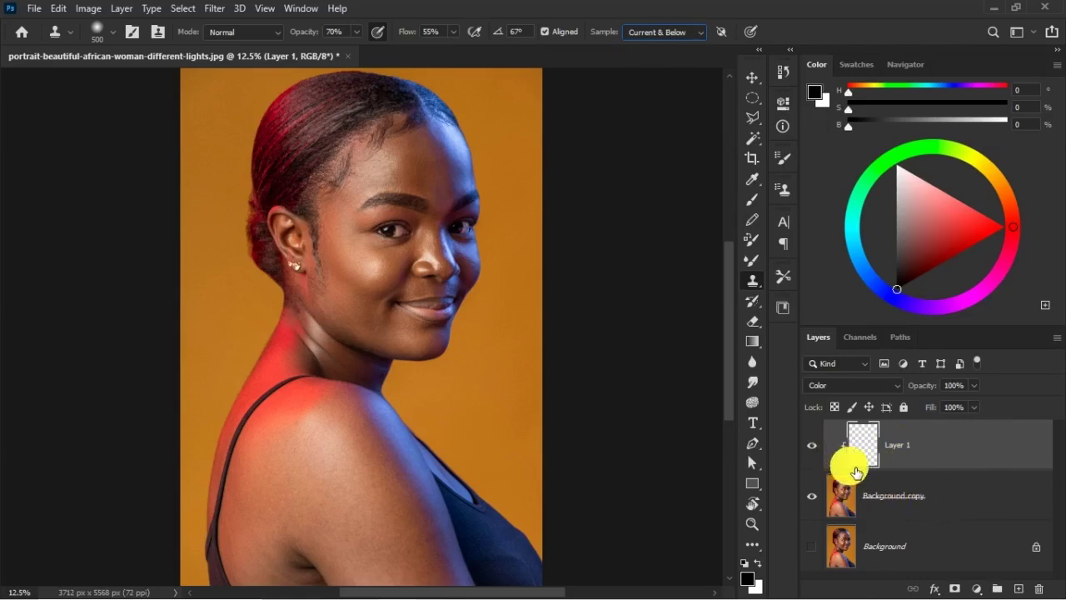
# Rename the clipped layer to color and the Background copy layer to image
pyautogui.doubleClick(900, 449)
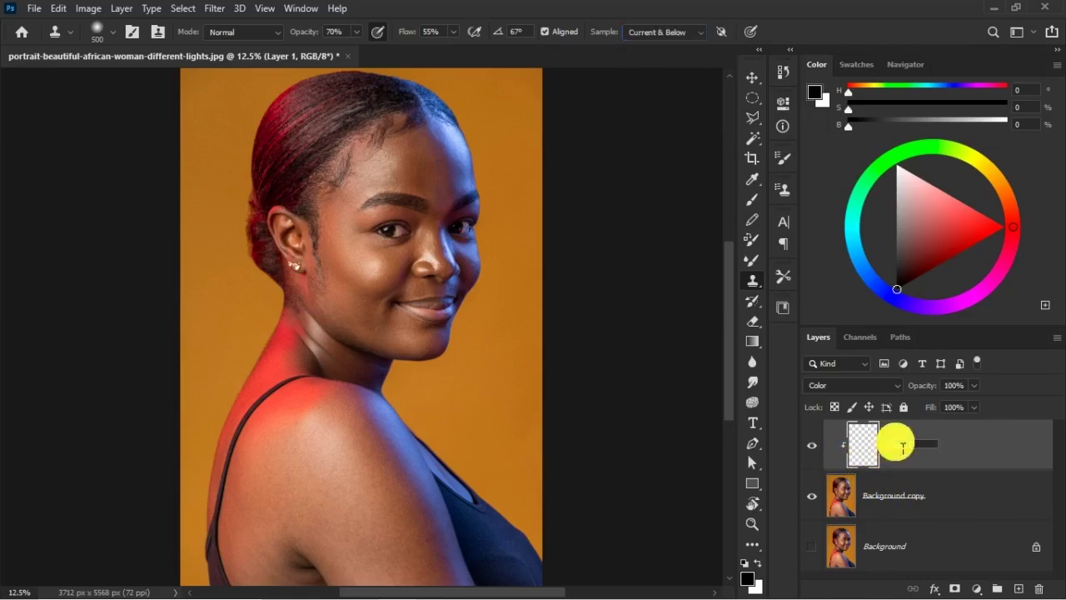
pyautogui.write('color')
pyautogui.press('Return')
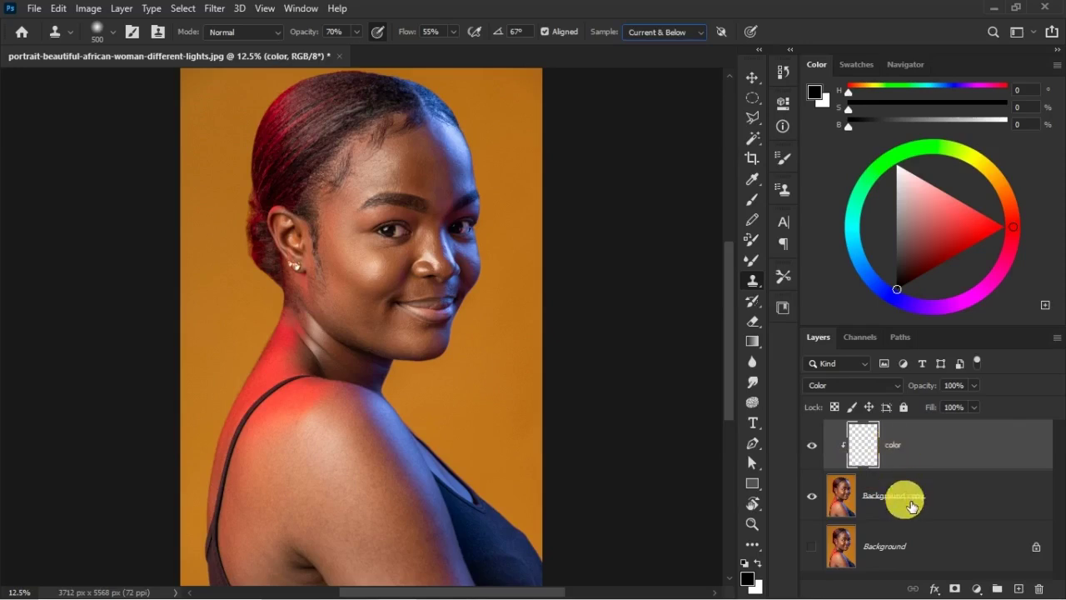
pyautogui.doubleClick(908, 495)
pyautogui.write('image')
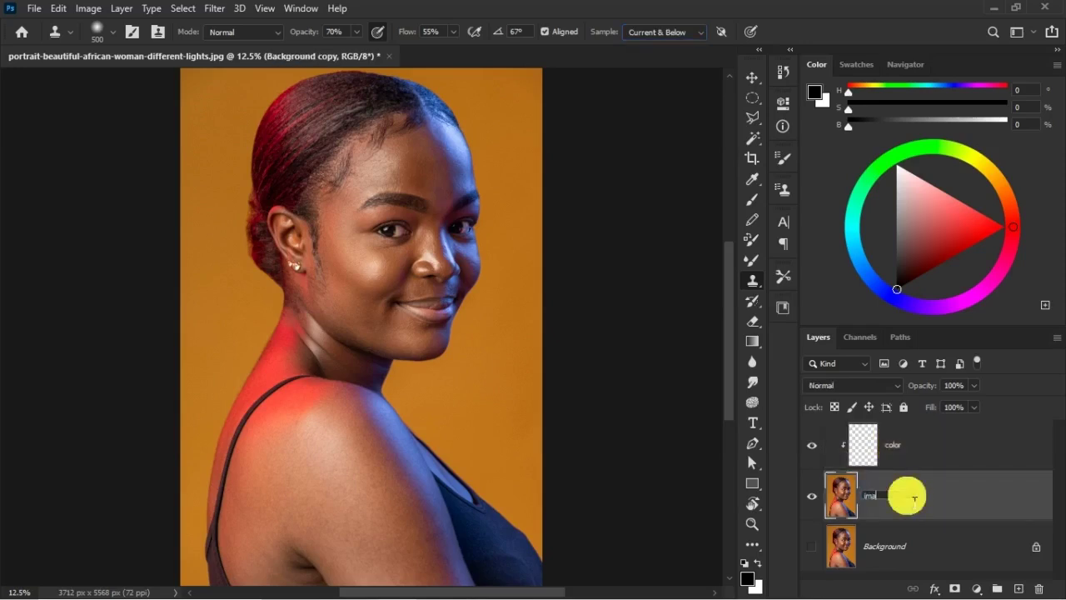
pyautogui.press('Return')
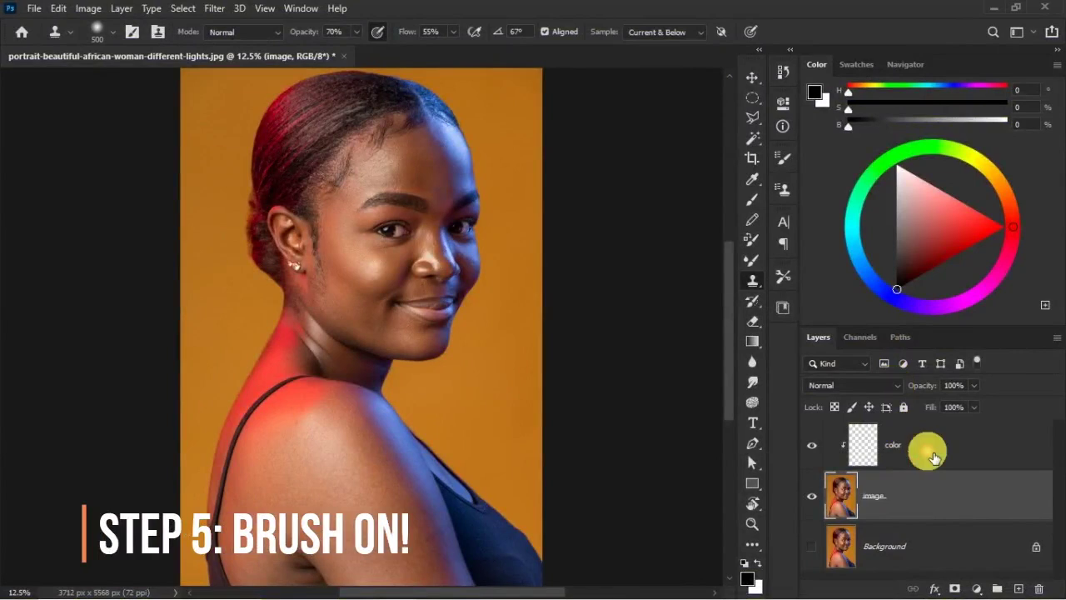
# Make the color layer active for the Clone Stamp tool and set the 500 px brush's hardness to 0%
pyautogui.click(933, 457)
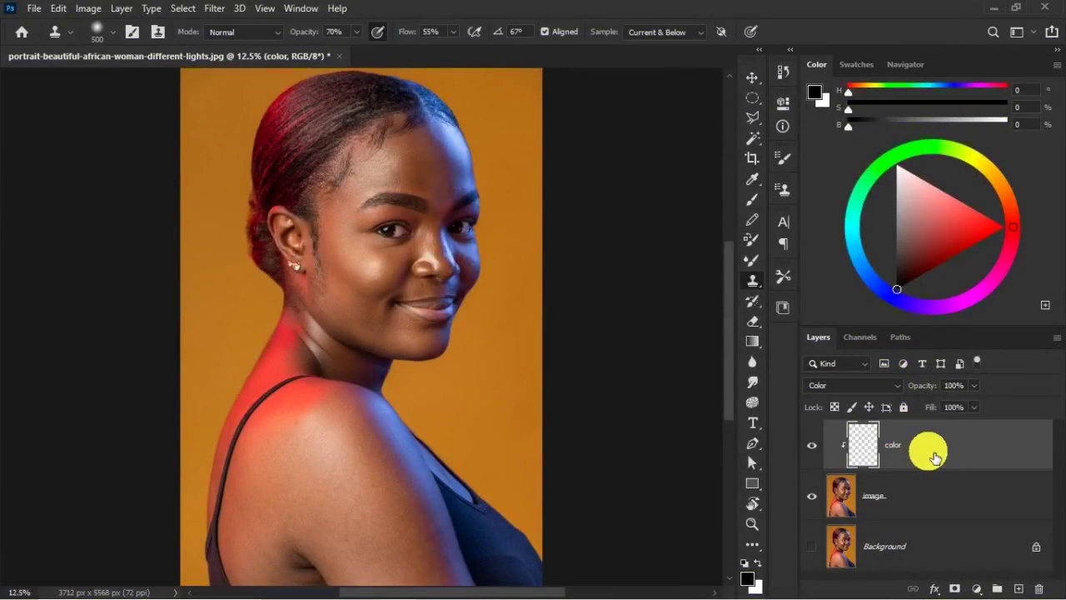
pyautogui.click(752, 281)
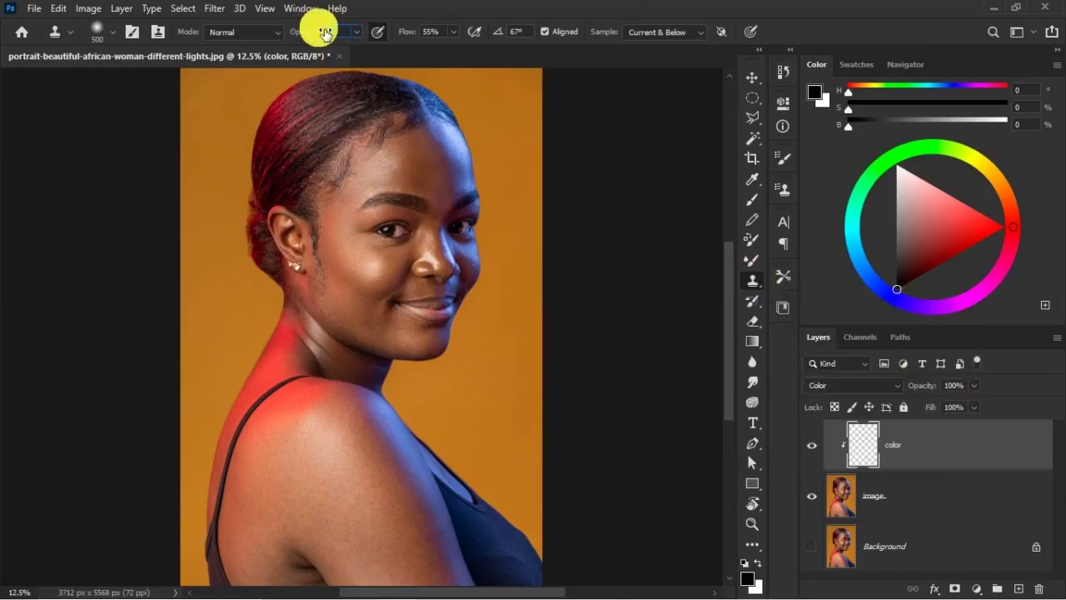
pyautogui.press('Tab')
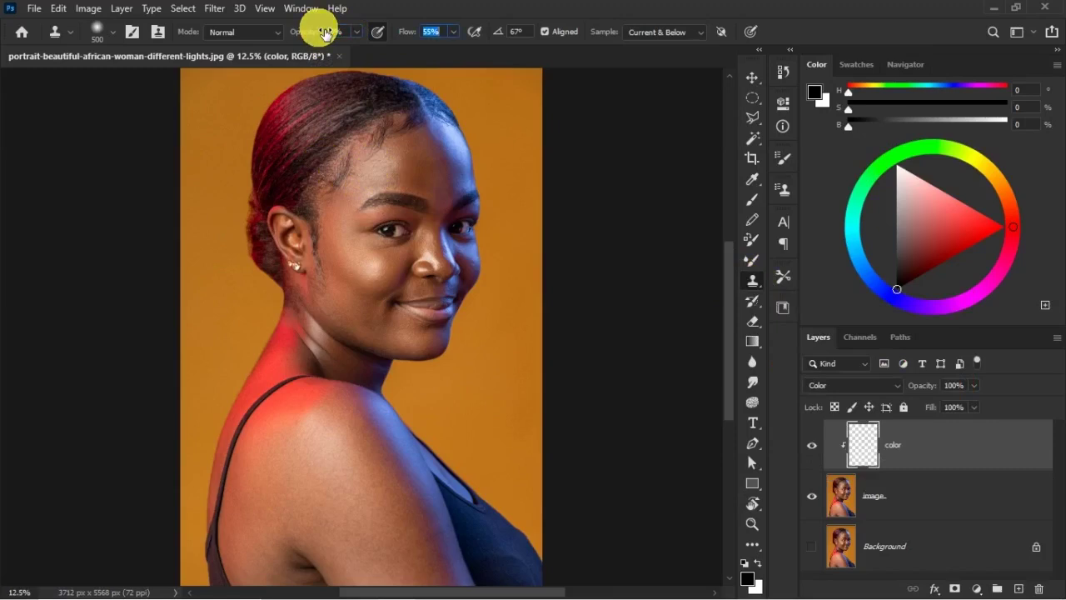
pyautogui.press('Tab')
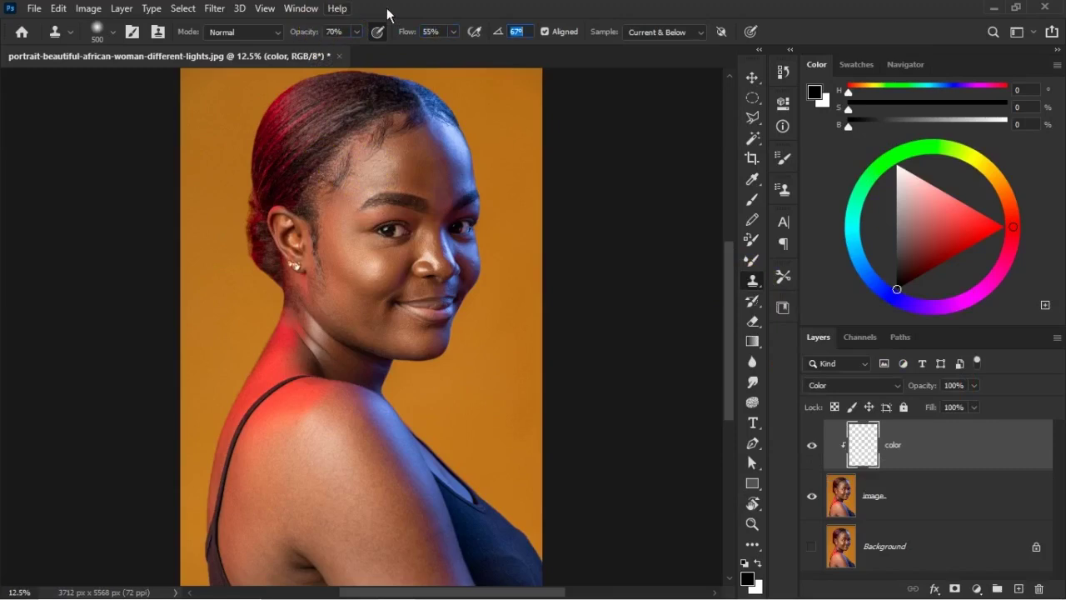
pyautogui.rightClick(332, 318)
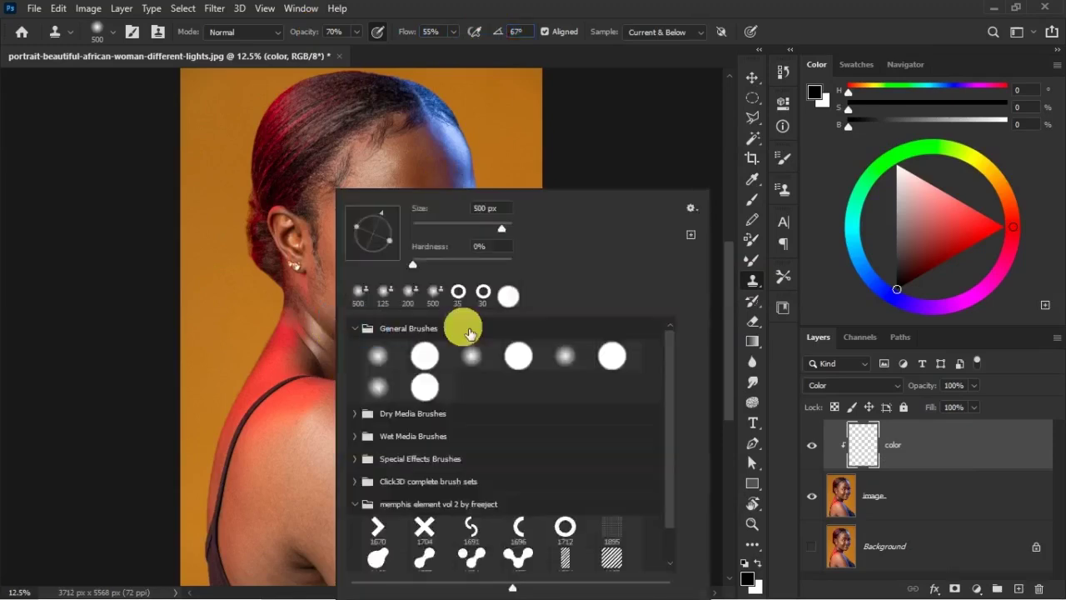
pyautogui.moveTo(420, 265); pyautogui.dragTo(423, 265)
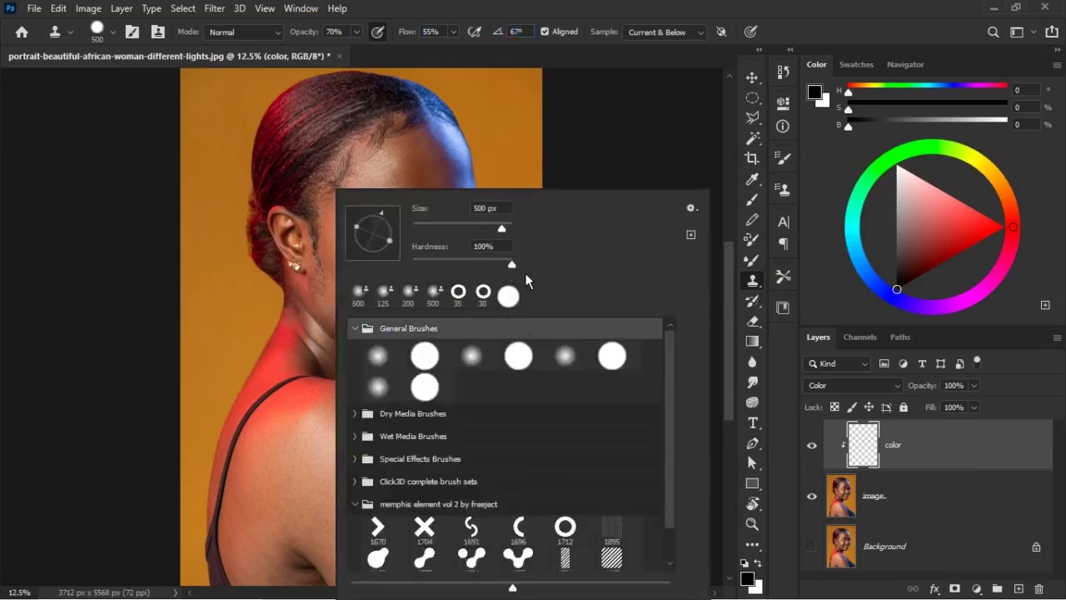
pyautogui.moveTo(511, 264); pyautogui.dragTo(434, 267)
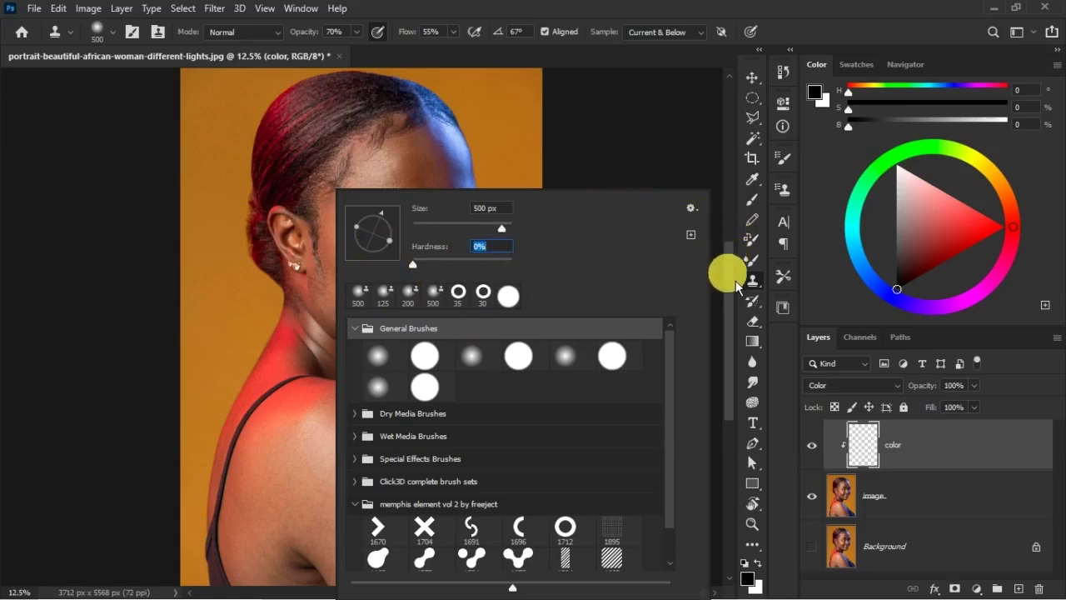
pyautogui.moveTo(731, 280); pyautogui.dragTo(730, 264)
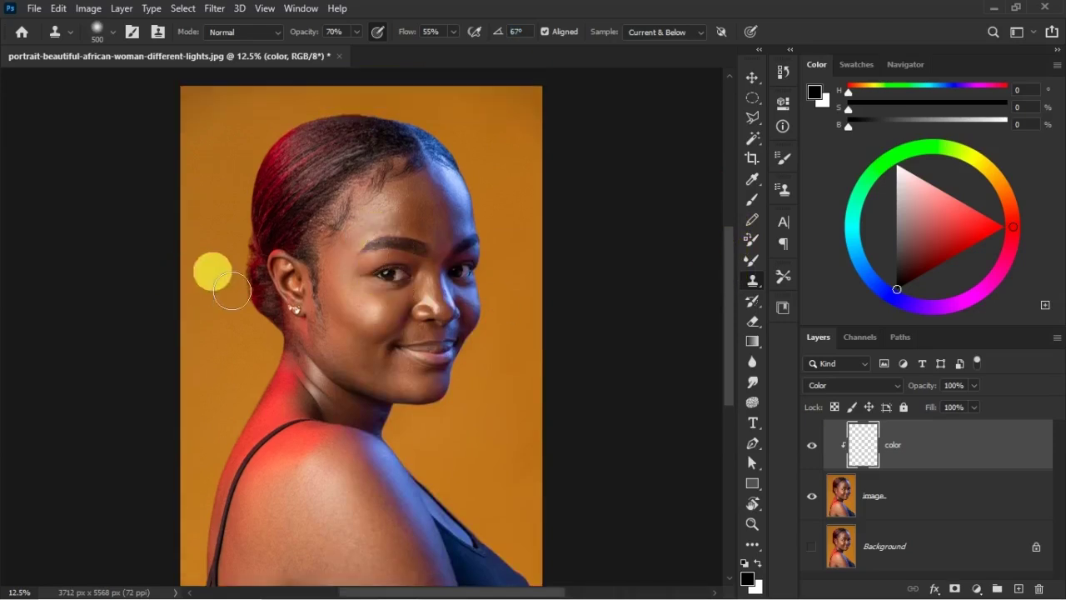
pyautogui.moveTo(428, 221)
pyautogui.mouseDown()
pyautogui.moveTo(413, 238)
pyautogui.moveTo(426, 223)
pyautogui.moveTo(403, 229)
pyautogui.moveTo(477, 208)
pyautogui.mouseUp()
pyautogui.click(477, 208)
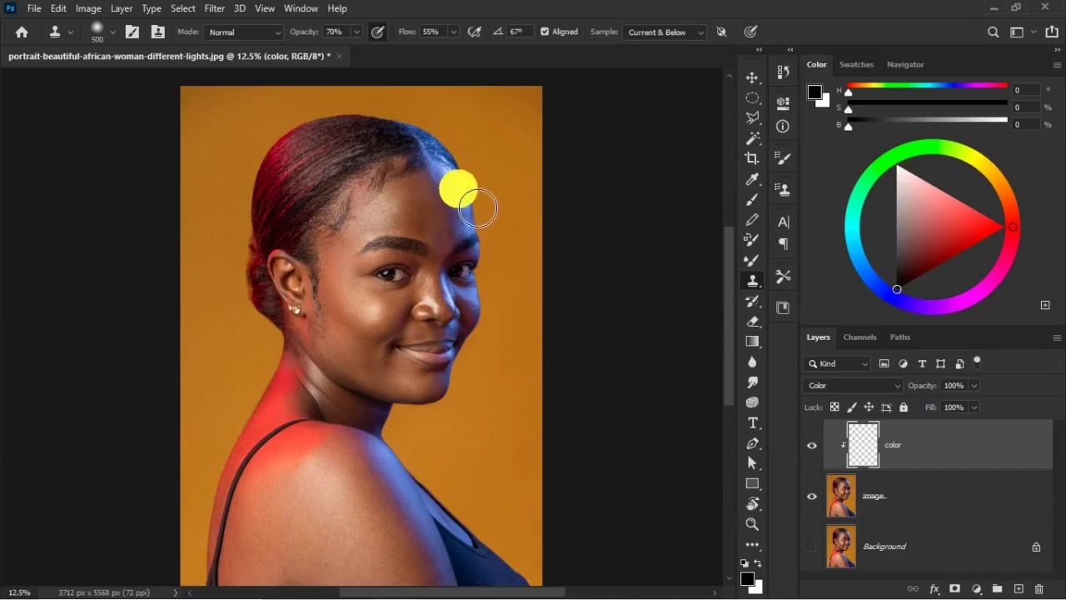
pyautogui.moveTo(474, 206)
pyautogui.mouseDown()
pyautogui.moveTo(458, 204)
pyautogui.moveTo(453, 161)
pyautogui.moveTo(415, 198)
pyautogui.moveTo(406, 180)
pyautogui.mouseUp()
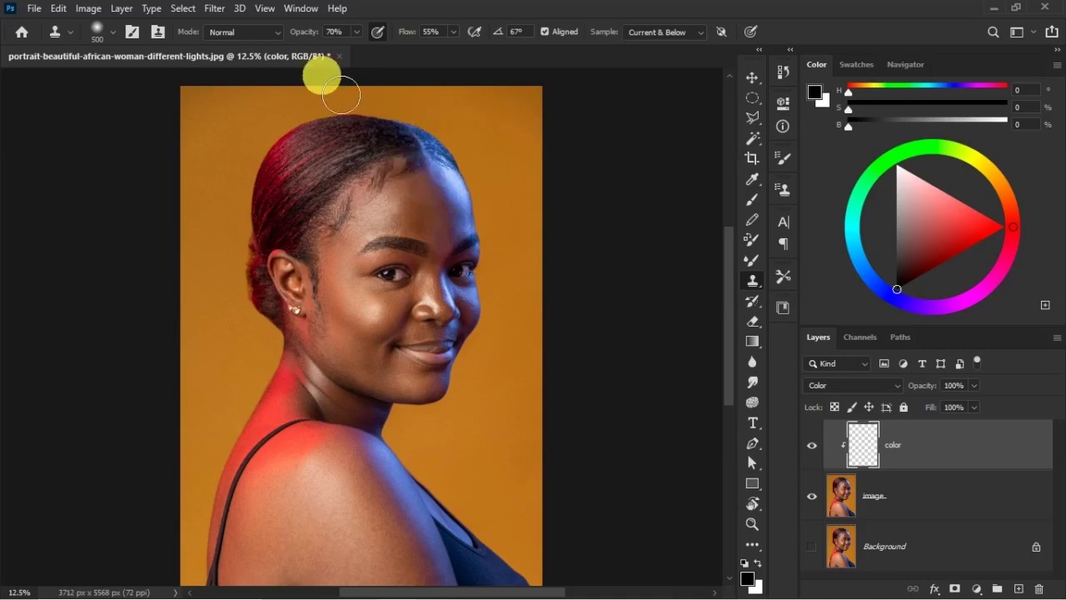
# Sample the neutral skin at the middle of the forehead and clone its color over the blue-lit edge of the forehead
pyautogui.keyDown('alt'); pyautogui.click(410, 214); pyautogui.keyUp('alt')
pyautogui.moveTo(403, 222); pyautogui.dragTo(419, 216)
pyautogui.keyDown('alt'); pyautogui.click(410, 216); pyautogui.keyUp('alt')
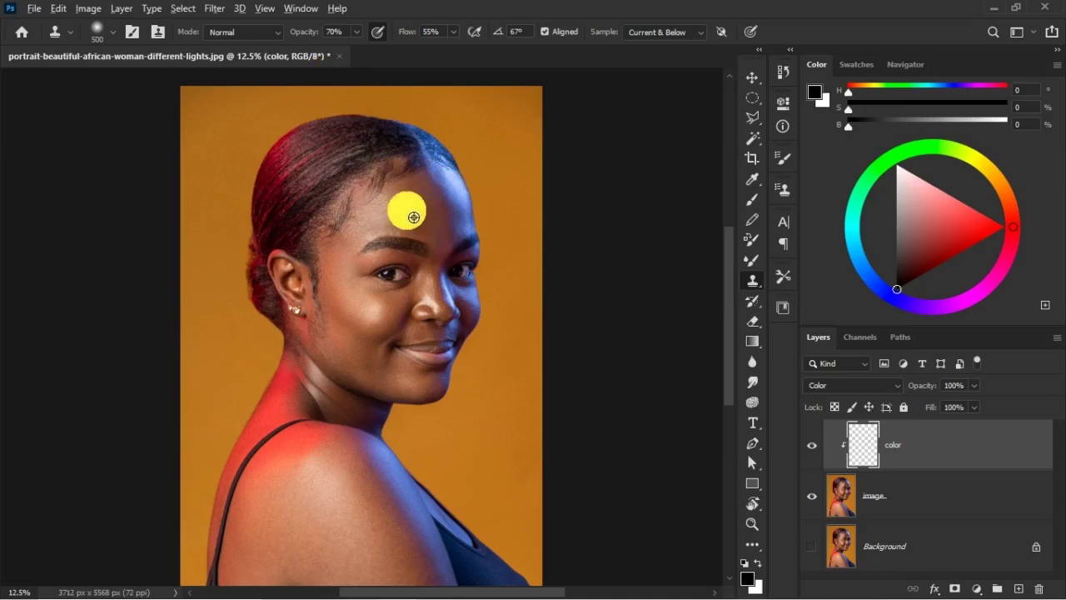
pyautogui.keyDown('alt'); pyautogui.click(410, 218); pyautogui.keyUp('alt')
pyautogui.moveTo(409, 218); pyautogui.dragTo(409, 219)
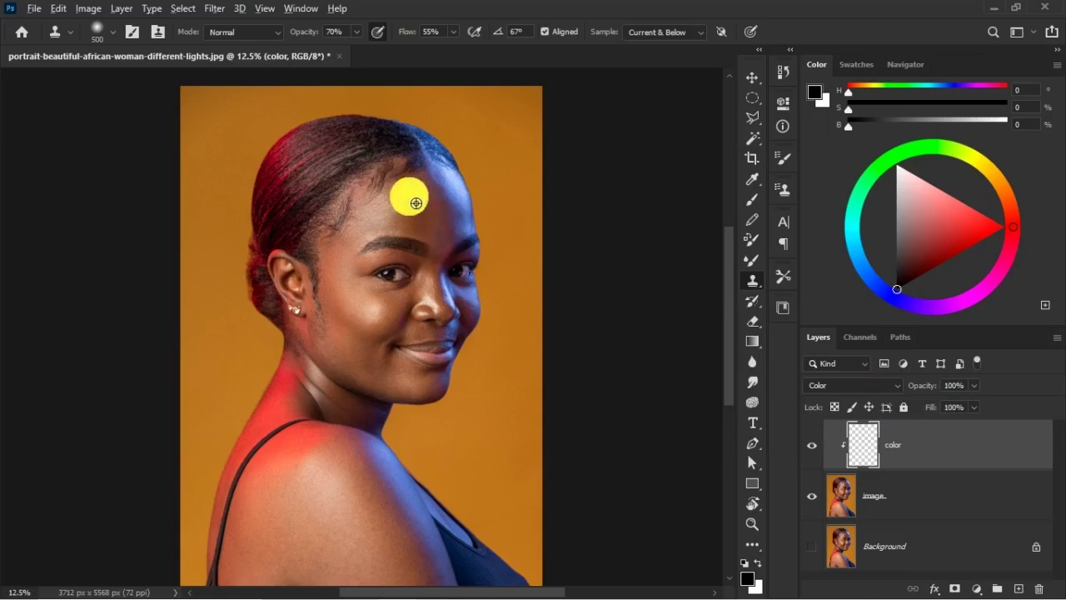
pyautogui.keyDown('alt'); pyautogui.click(415, 208); pyautogui.keyUp('alt')
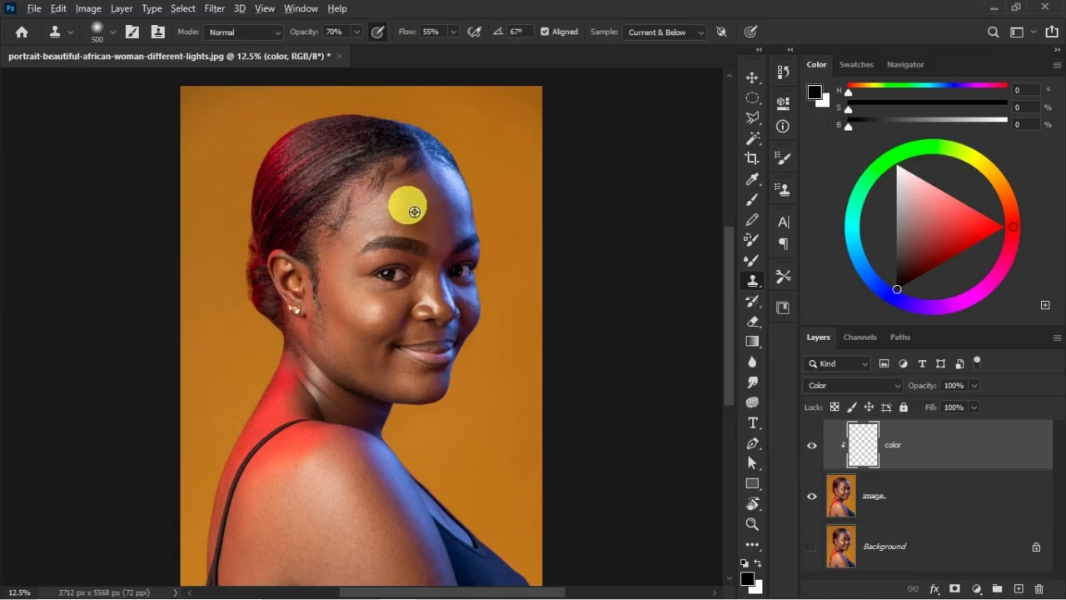
pyautogui.click(411, 214)
pyautogui.moveTo(411, 214); pyautogui.dragTo(415, 214)
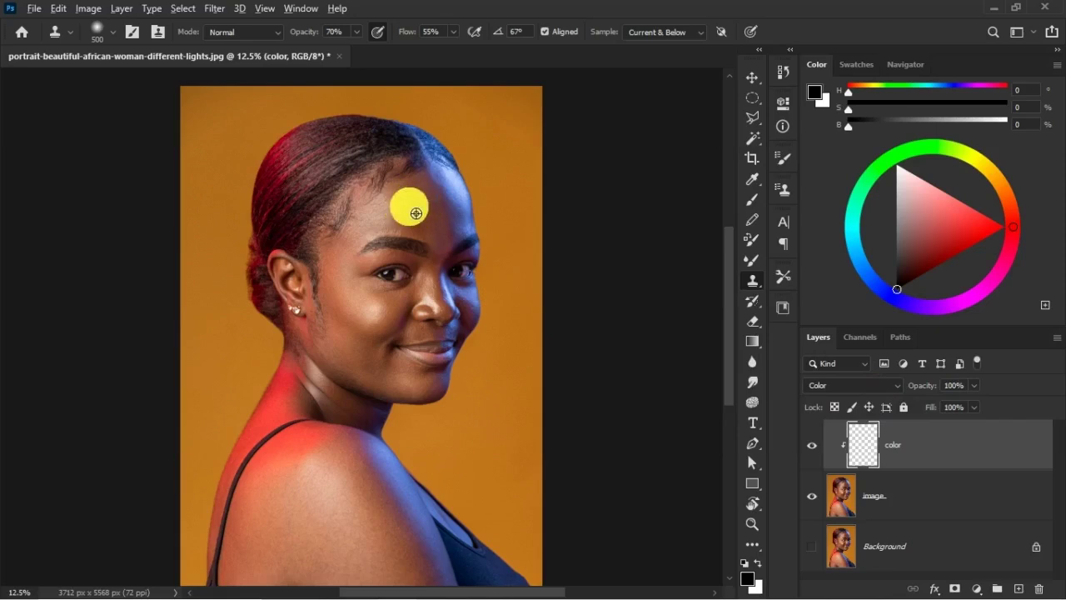
pyautogui.click(472, 218)
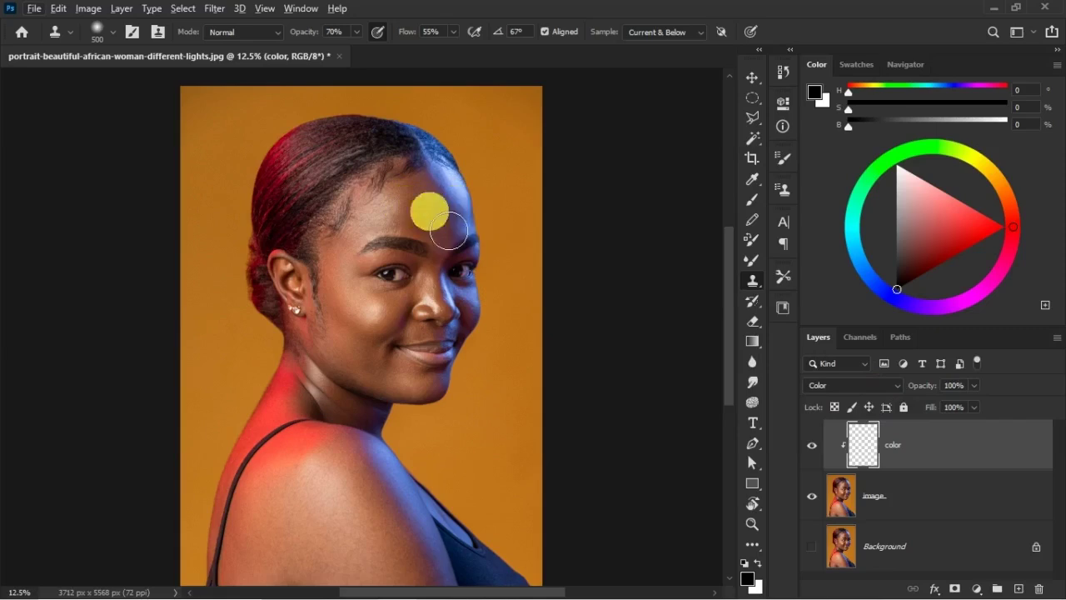
pyautogui.keyDown('alt'); pyautogui.click(398, 211); pyautogui.keyUp('alt')
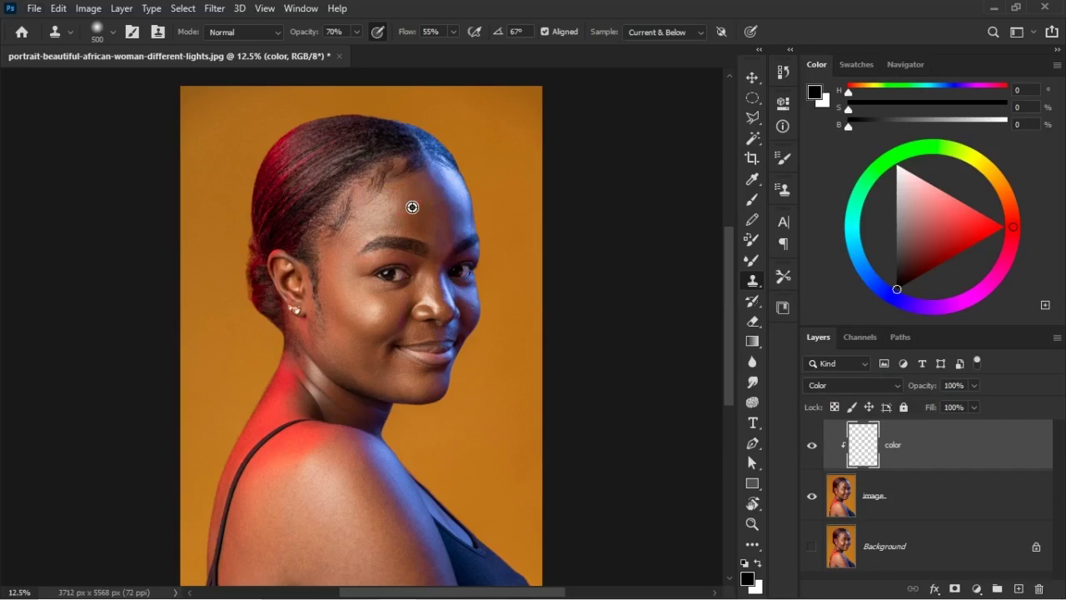
pyautogui.moveTo(424, 220)
pyautogui.mouseDown()
pyautogui.moveTo(451, 211)
pyautogui.moveTo(356, 259)
pyautogui.moveTo(531, 165)
pyautogui.moveTo(492, 184)
pyautogui.moveTo(529, 184)
pyautogui.moveTo(519, 188)
pyautogui.moveTo(504, 320)
pyautogui.moveTo(518, 369)
pyautogui.moveTo(533, 176)
pyautogui.moveTo(512, 180)
pyautogui.moveTo(528, 164)
pyautogui.moveTo(466, 136)
pyautogui.moveTo(463, 202)
pyautogui.mouseUp()
pyautogui.moveTo(479, 259)
pyautogui.mouseDown()
pyautogui.moveTo(510, 252)
pyautogui.moveTo(431, 267)
pyautogui.moveTo(396, 369)
pyautogui.moveTo(442, 423)
pyautogui.moveTo(440, 270)
pyautogui.moveTo(427, 204)
pyautogui.mouseUp()
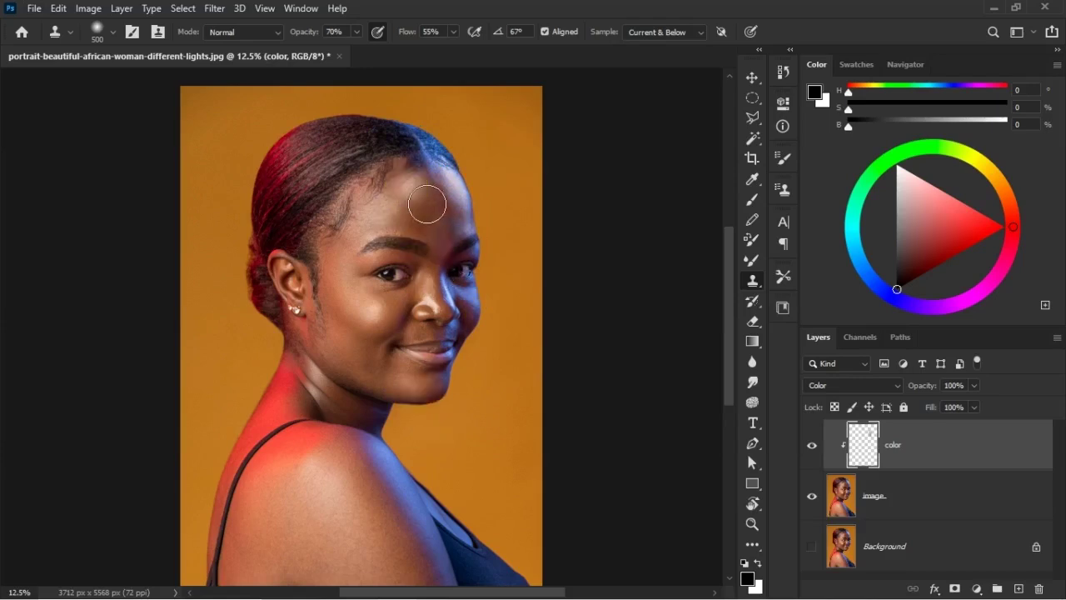
# Reduce the Clone Stamp brush size to 183 px
pyautogui.rightClick(427, 204)
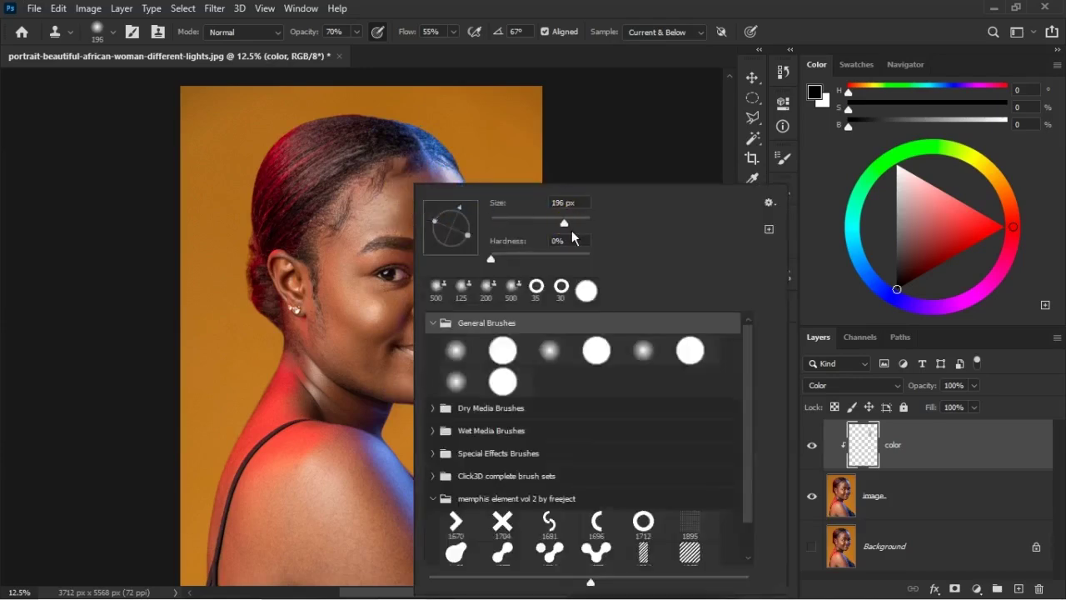
pyautogui.moveTo(561, 224); pyautogui.dragTo(561, 223)
pyautogui.click(586, 166)
pyautogui.click(591, 171)
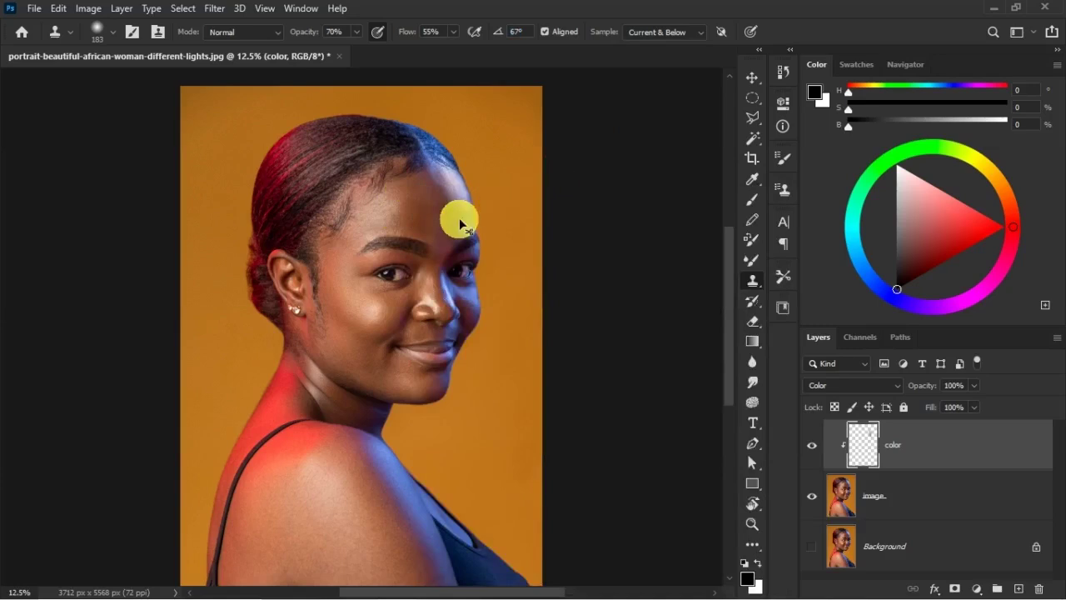
# Enlarge the Clone Stamp brush to 400 px for working on the forehead
pyautogui.scroll(1, 460, 220)
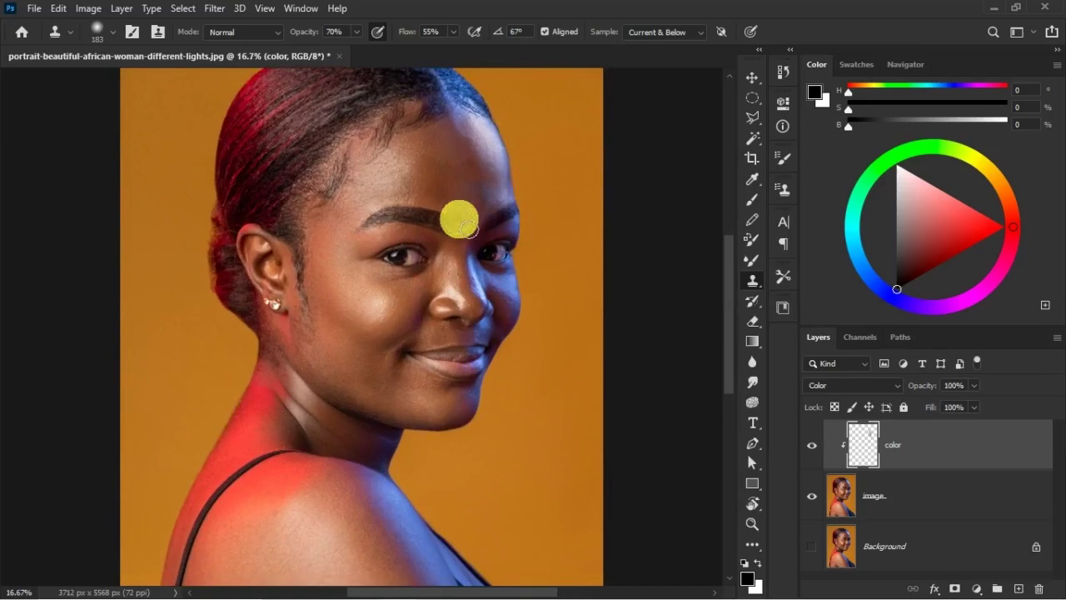
pyautogui.scroll(2, 505, 243)
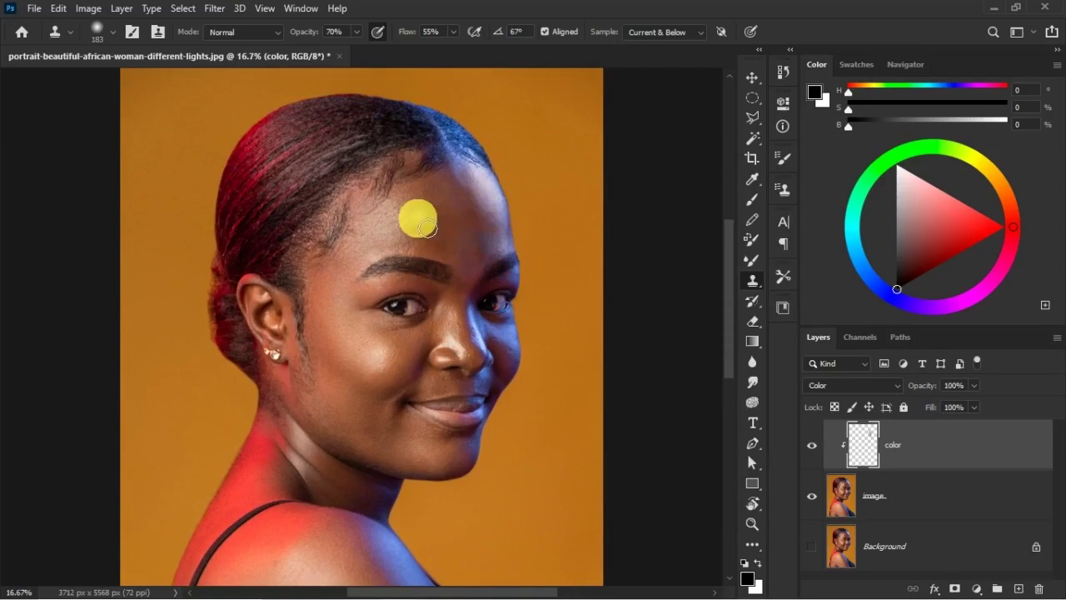
pyautogui.press(']')
pyautogui.press(']')
pyautogui.press(']')
pyautogui.press(']')
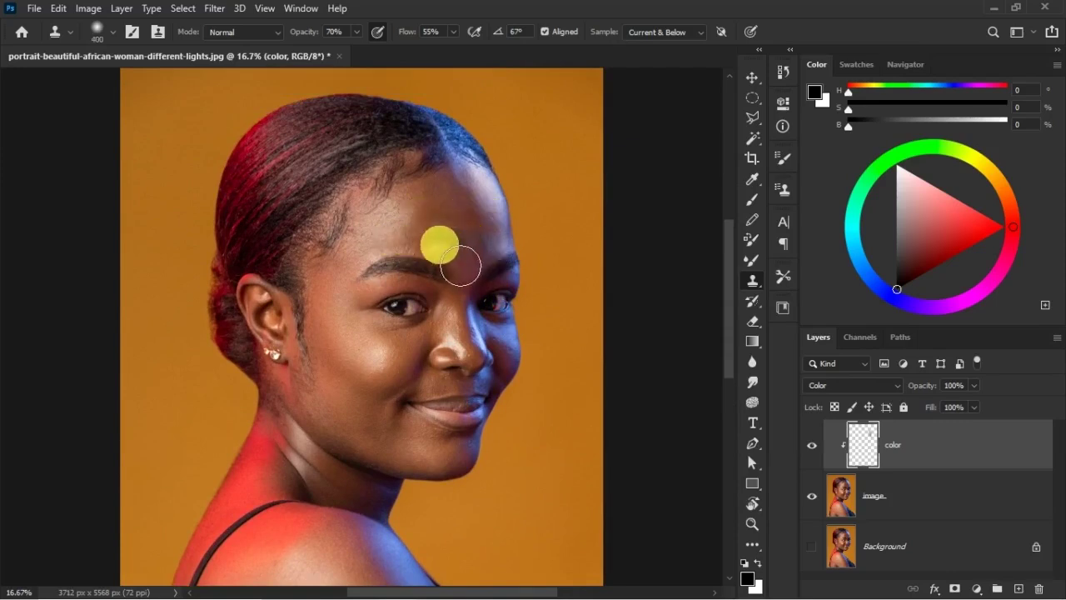
# Repeatedly sample neutral forehead skin and clone it over the remaining blue tint between the hairline and the far eyebrow
pyautogui.keyDown('alt'); pyautogui.click(445, 220); pyautogui.keyUp('alt')
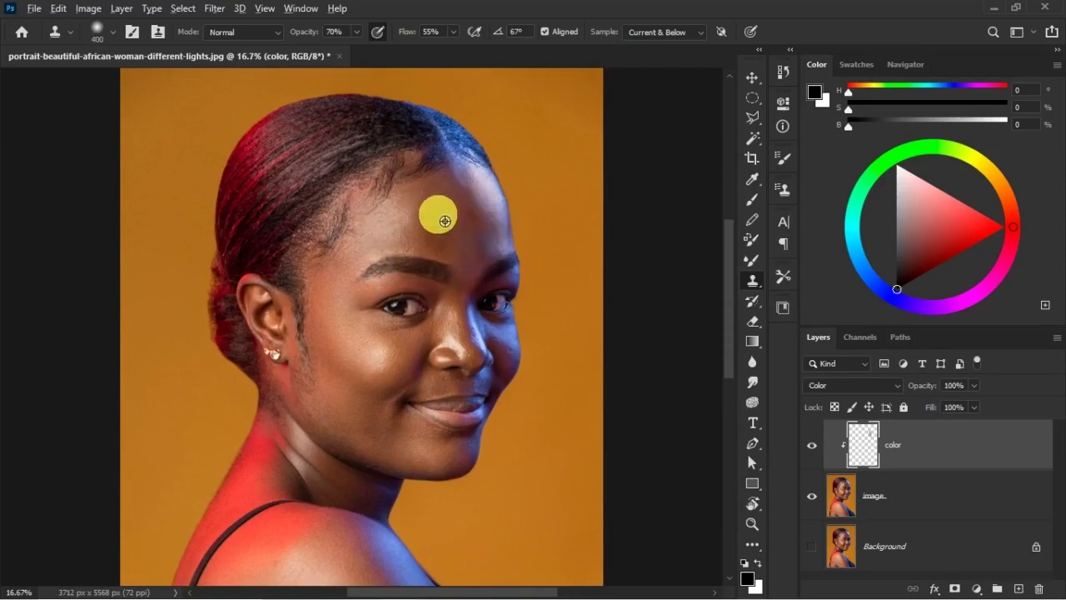
pyautogui.moveTo(484, 264); pyautogui.dragTo(502, 262)
pyautogui.keyDown('alt'); pyautogui.click(439, 218); pyautogui.keyUp('alt')
pyautogui.moveTo(476, 199)
pyautogui.mouseDown()
pyautogui.moveTo(471, 240)
pyautogui.moveTo(526, 253)
pyautogui.mouseUp()
pyautogui.keyDown('alt'); pyautogui.click(438, 209); pyautogui.keyUp('alt')
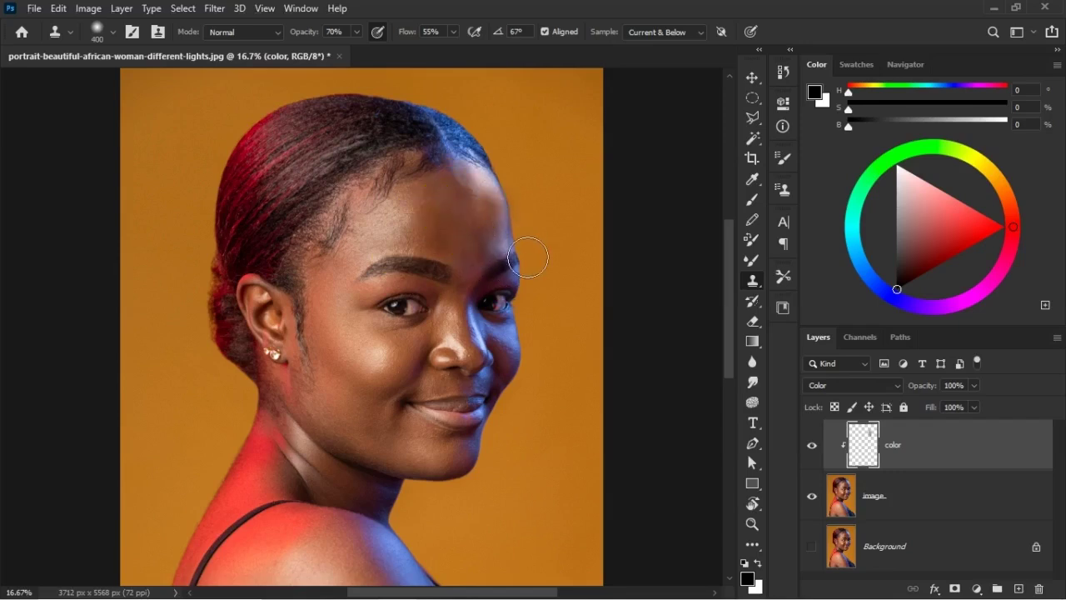
pyautogui.click(500, 181)
pyautogui.keyDown('alt'); pyautogui.click(427, 210); pyautogui.keyUp('alt')
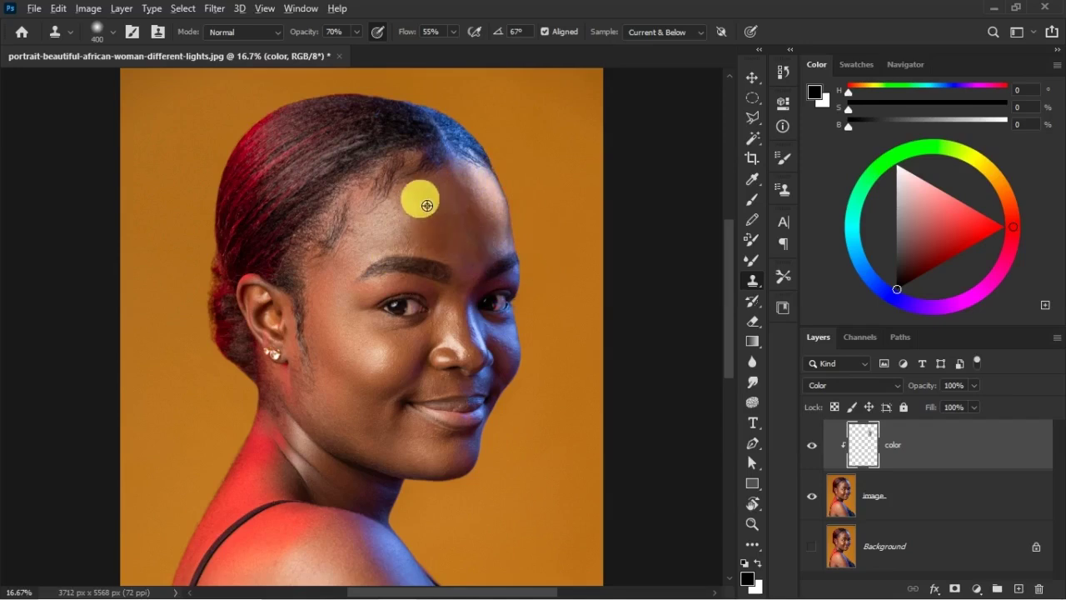
pyautogui.moveTo(496, 238)
pyautogui.mouseDown()
pyautogui.moveTo(502, 273)
pyautogui.moveTo(449, 219)
pyautogui.moveTo(498, 262)
pyautogui.mouseUp()
pyautogui.keyDown('alt'); pyautogui.click(487, 205); pyautogui.keyUp('alt')
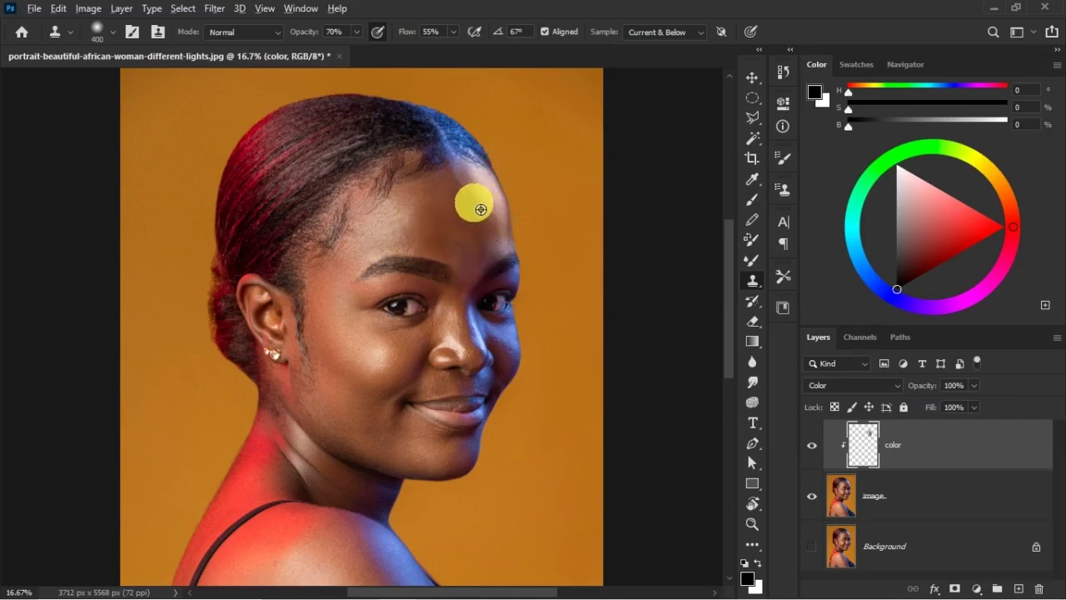
pyautogui.keyDown('alt'); pyautogui.click(445, 207); pyautogui.keyUp('alt')
# Display the selection outline around the woman to check its coverage and clear it from view again
pyautogui.moveTo(585, 315)
pyautogui.mouseDown()
pyautogui.moveTo(559, 205)
pyautogui.moveTo(564, 238)
pyautogui.moveTo(567, 221)
pyautogui.moveTo(581, 237)
pyautogui.moveTo(581, 205)
pyautogui.mouseUp()
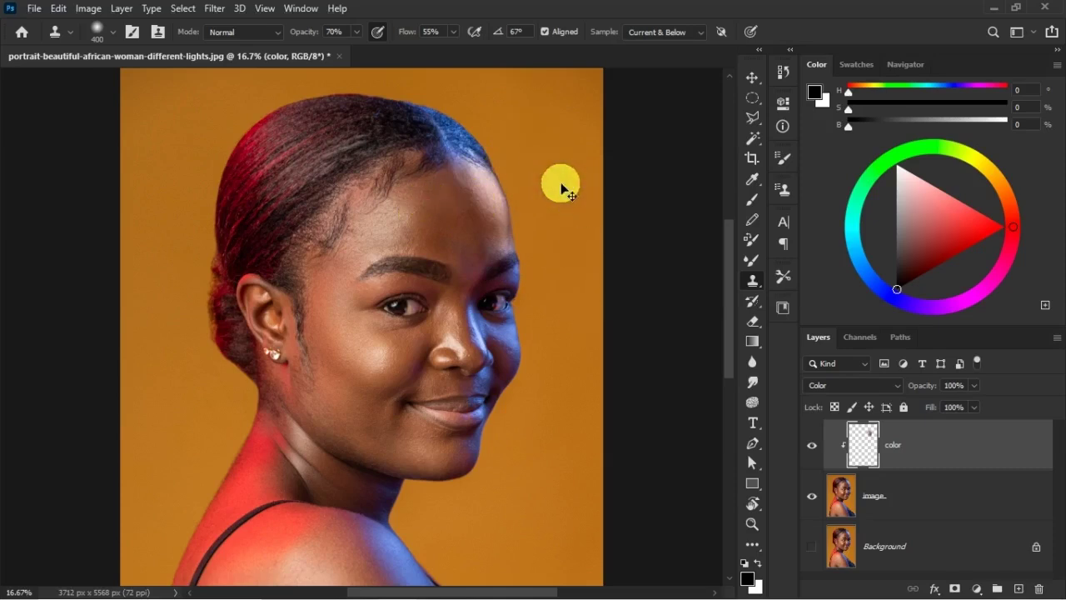
pyautogui.hotkey('ctrl', 'h')
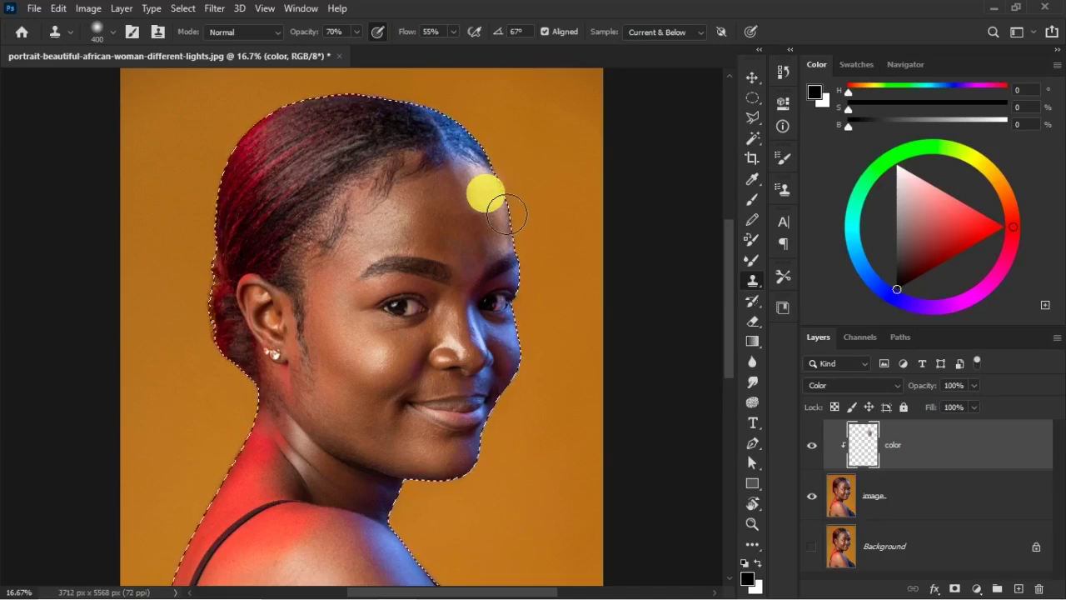
pyautogui.hotkey('ctrl', 'd')
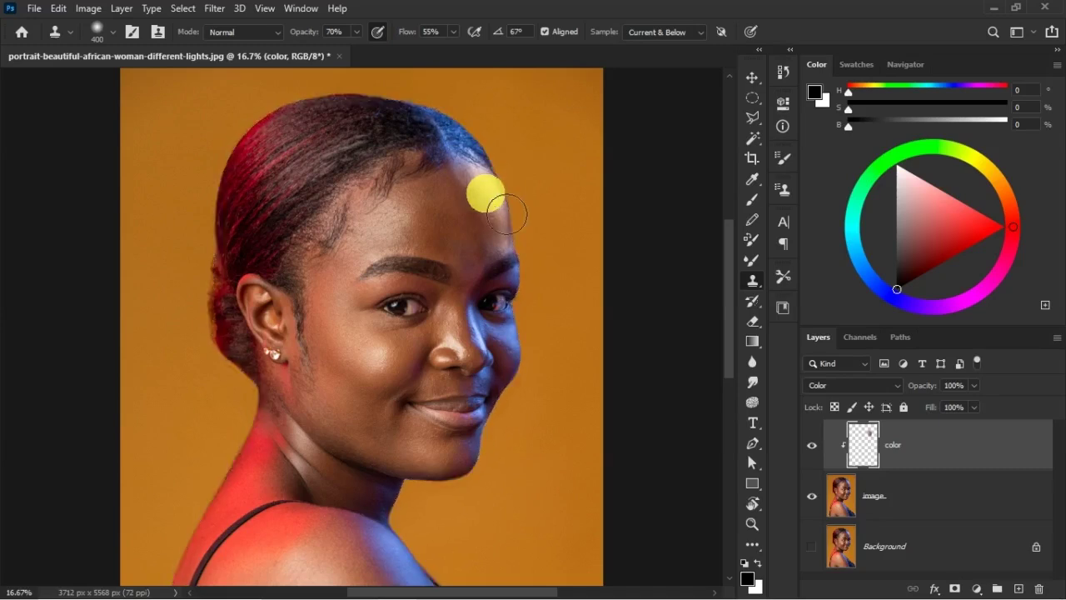
# Clone neutral forehead skin and dark hair colors over the blue cast along the hairline and the blue-lit front hair
pyautogui.keyDown('alt'); pyautogui.click(431, 206); pyautogui.keyUp('alt')
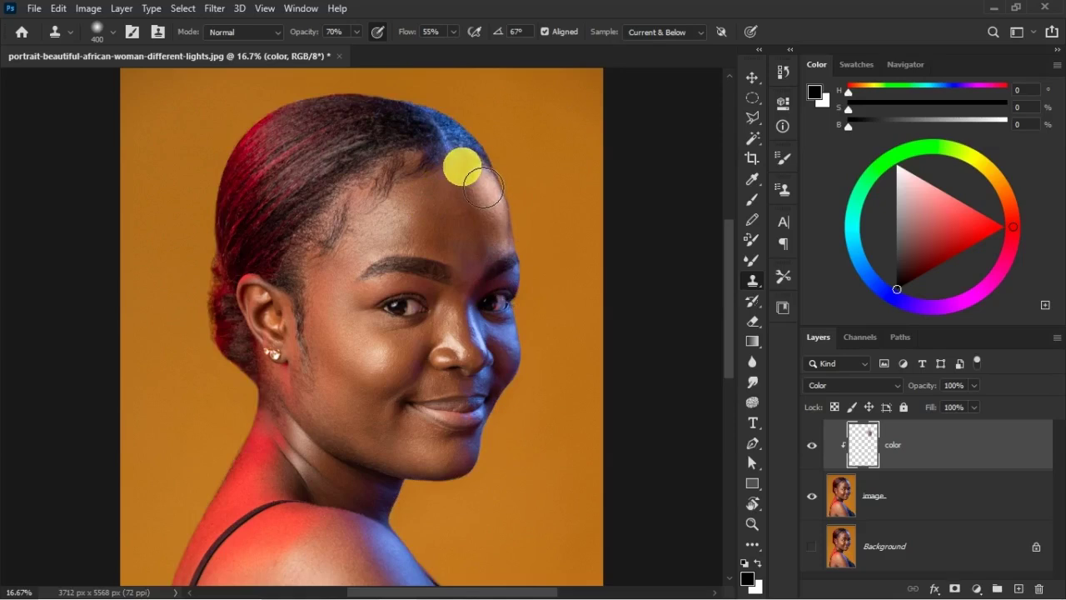
pyautogui.keyDown('alt'); pyautogui.click(374, 119); pyautogui.keyUp('alt')
pyautogui.moveTo(436, 128)
pyautogui.mouseDown()
pyautogui.moveTo(490, 173)
pyautogui.moveTo(478, 181)
pyautogui.mouseUp()
pyautogui.click(430, 141)
pyautogui.keyDown('alt'); pyautogui.click(404, 143); pyautogui.keyUp('alt')
pyautogui.moveTo(427, 112); pyautogui.dragTo(504, 184)
pyautogui.keyDown('alt'); pyautogui.click(383, 145); pyautogui.keyUp('alt')
pyautogui.moveTo(436, 136); pyautogui.dragTo(506, 184)
pyautogui.keyDown('alt'); pyautogui.click(405, 153); pyautogui.keyUp('alt')
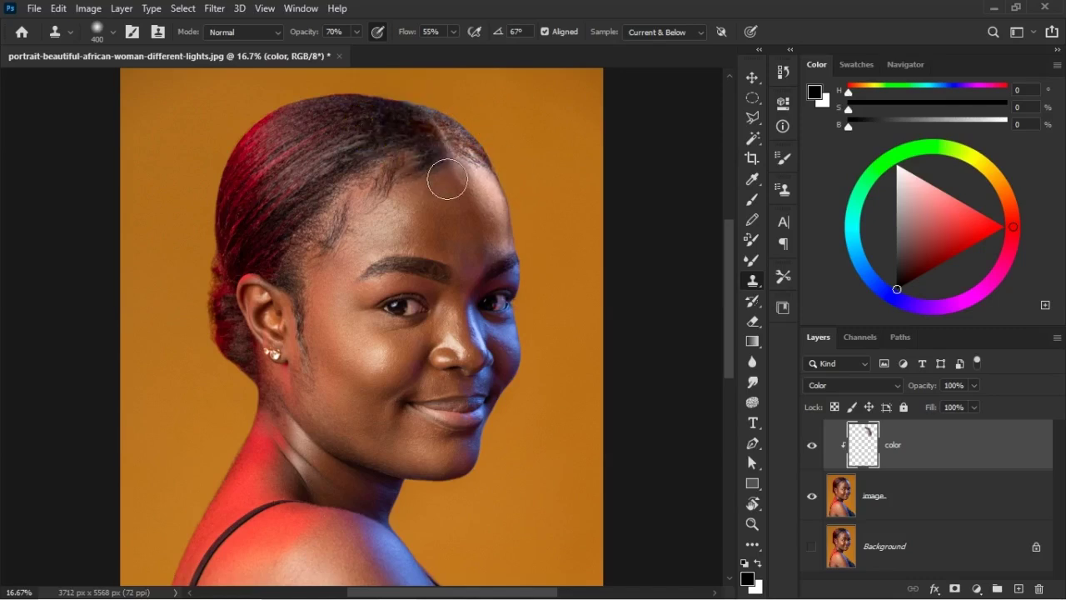
pyautogui.moveTo(469, 152); pyautogui.dragTo(491, 175)
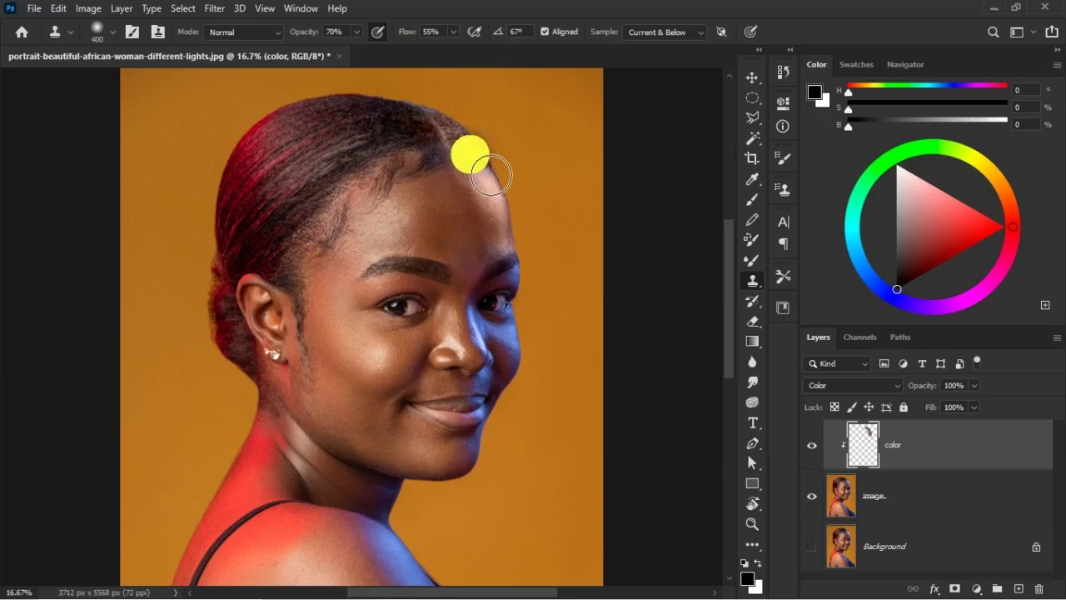
# Save the layered document as a Photoshop file named remove light image, keeping Maximize Compatibility on
pyautogui.hotkey('ctrl', 's')
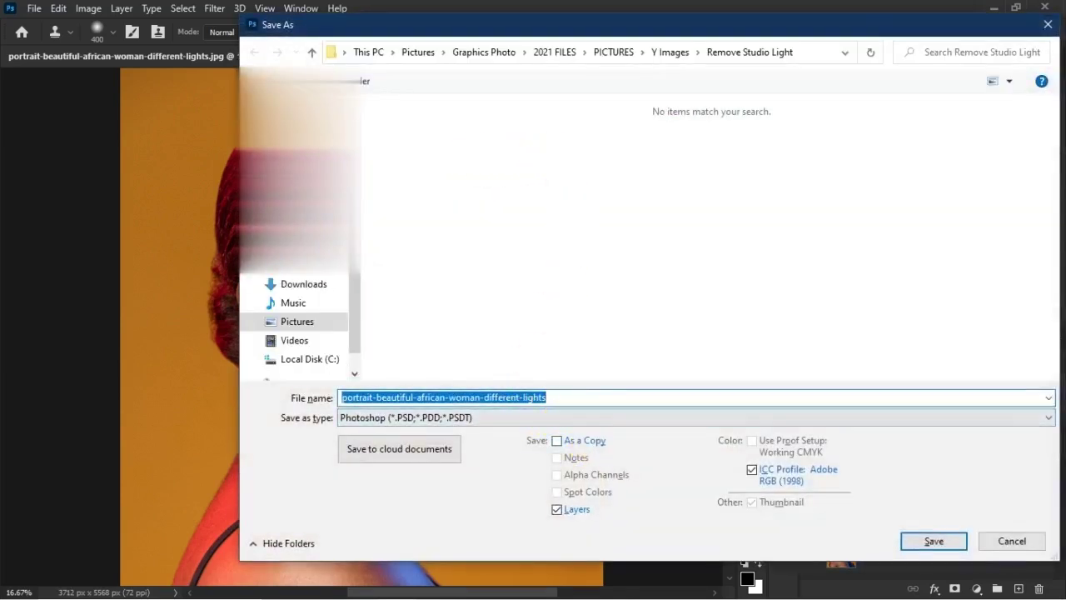
pyautogui.write('remove light image')
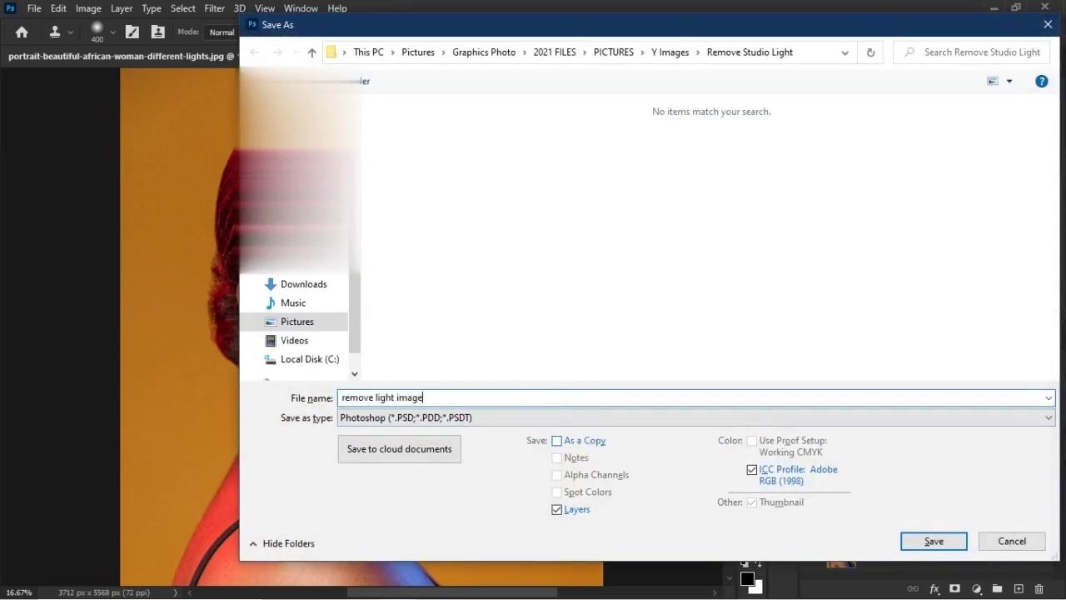
pyautogui.press('Return')
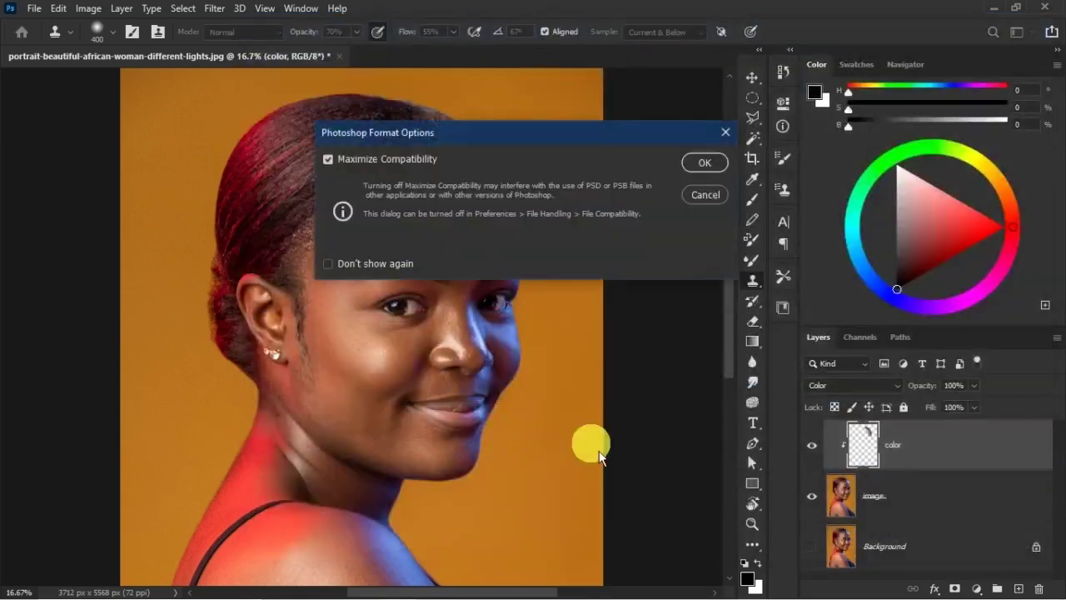
pyautogui.click(708, 162)
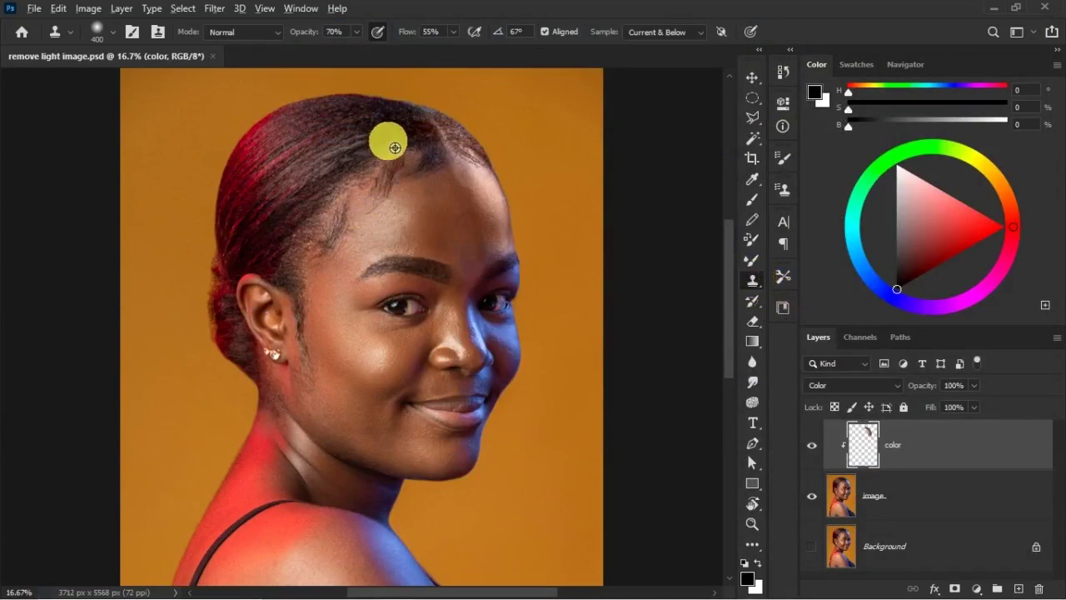
# Clone the neutral dark hair color over the red cast on the crown and side of the hair
pyautogui.moveTo(449, 179)
pyautogui.mouseDown()
pyautogui.moveTo(355, 164)
pyautogui.moveTo(388, 119)
pyautogui.moveTo(371, 146)
pyautogui.mouseUp()
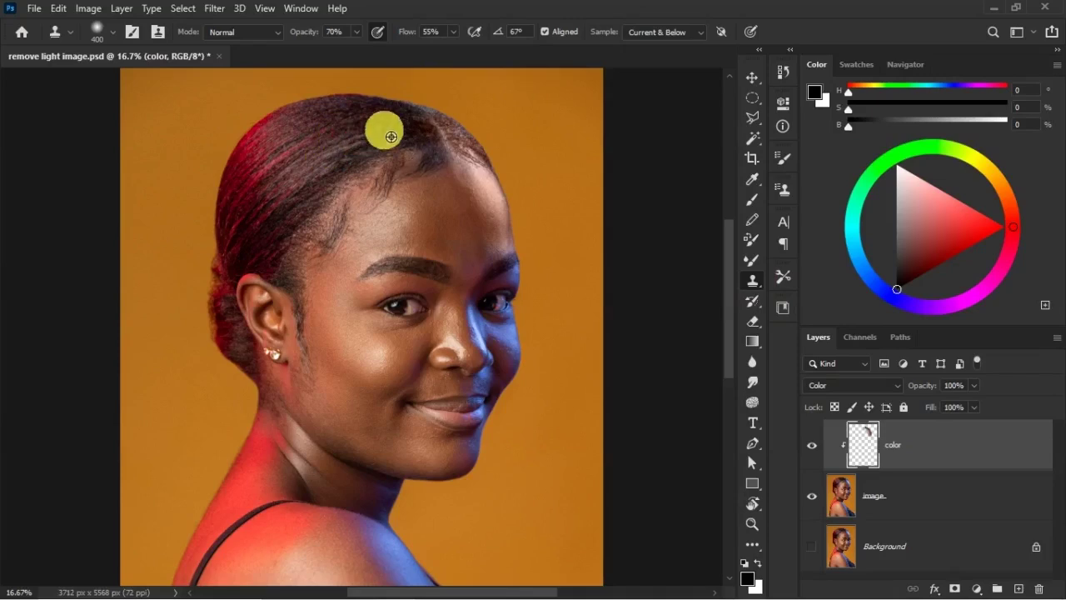
pyautogui.click(236, 248)
pyautogui.moveTo(237, 219)
pyautogui.mouseDown()
pyautogui.moveTo(364, 149)
pyautogui.moveTo(379, 155)
pyautogui.moveTo(283, 163)
pyautogui.moveTo(246, 220)
pyautogui.moveTo(350, 125)
pyautogui.moveTo(376, 115)
pyautogui.moveTo(362, 128)
pyautogui.moveTo(292, 136)
pyautogui.moveTo(283, 158)
pyautogui.mouseUp()
pyautogui.moveTo(348, 121)
pyautogui.mouseDown()
pyautogui.moveTo(291, 156)
pyautogui.moveTo(235, 246)
pyautogui.mouseUp()
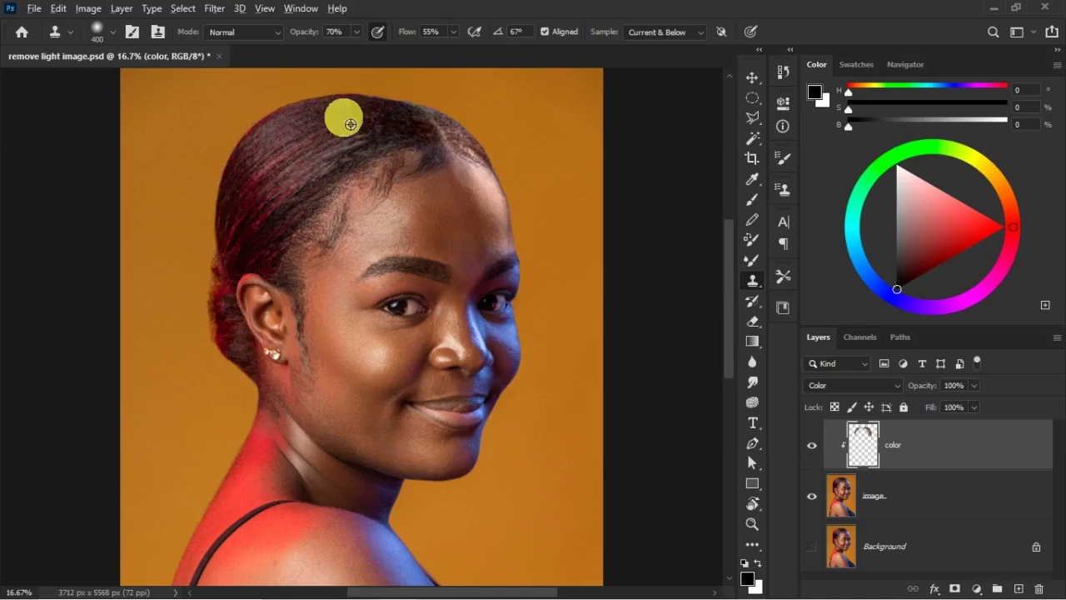
pyautogui.moveTo(342, 160)
pyautogui.mouseDown()
pyautogui.moveTo(300, 188)
pyautogui.moveTo(257, 286)
pyautogui.mouseUp()
pyautogui.keyDown('alt'); pyautogui.click(330, 182); pyautogui.keyUp('alt')
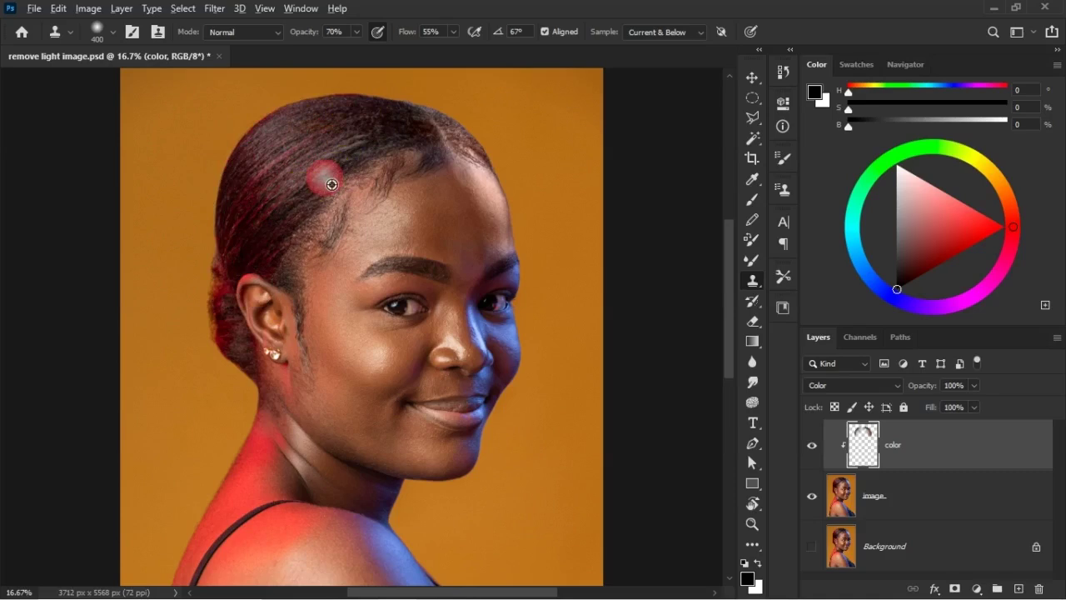
pyautogui.click(286, 183)
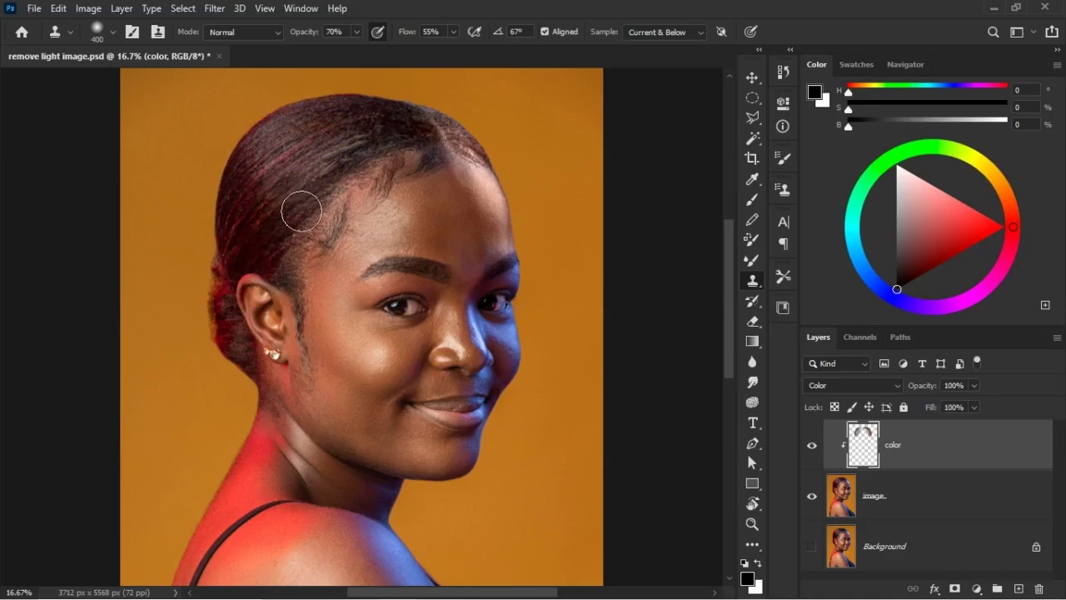
pyautogui.click(278, 231)
pyautogui.click(283, 191)
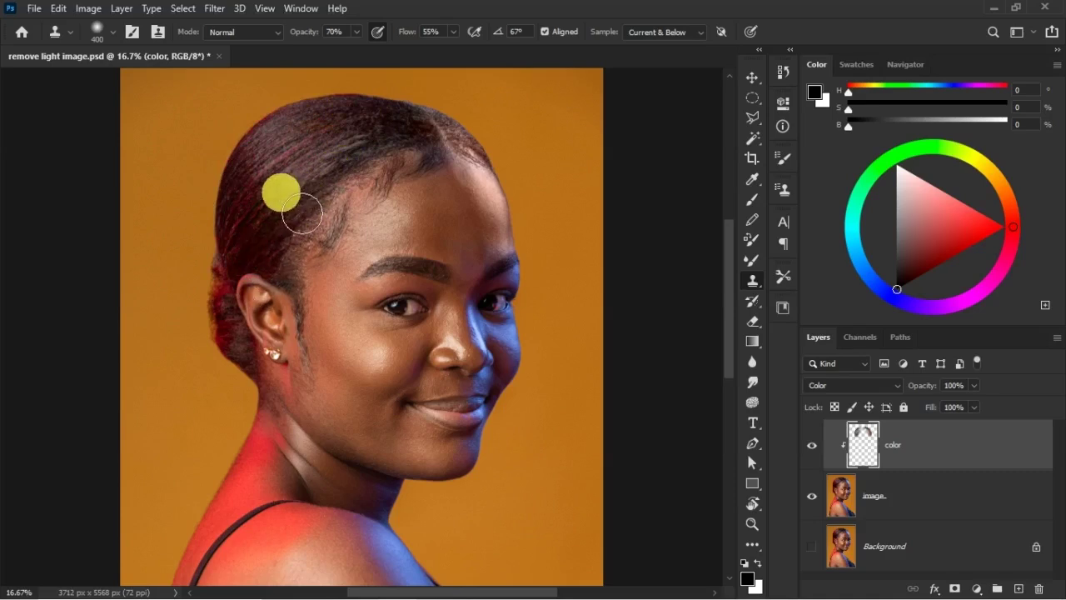
# Sample clean hair and clone its color over the remaining red cast above the ear and on the bun behind it
pyautogui.keyDown('alt'); pyautogui.click(239, 217); pyautogui.keyUp('alt')
pyautogui.click(303, 261)
pyautogui.keyDown('alt'); pyautogui.click(313, 221); pyautogui.keyUp('alt')
pyautogui.click(251, 264)
pyautogui.click(305, 235)
pyautogui.scroll(-1, 287, 262)
pyautogui.click(272, 272)
pyautogui.click(254, 206)
pyautogui.keyDown('alt'); pyautogui.click(278, 174); pyautogui.keyUp('alt')
pyautogui.click(253, 223)
pyautogui.click(221, 240)
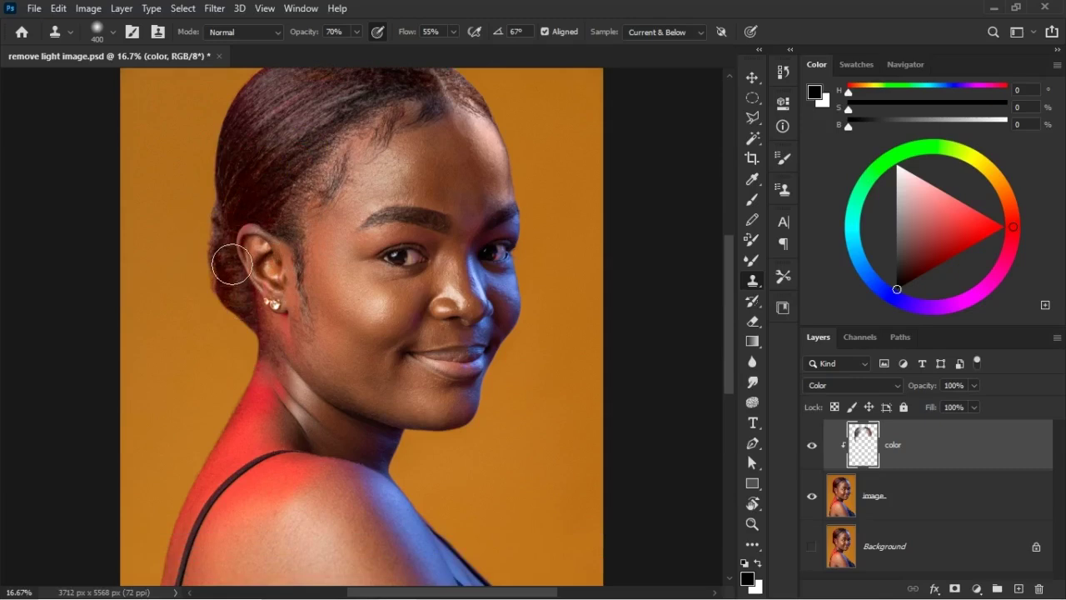
# Sample neutral dark hair and clone its color over the remaining red tint along the temple hairline and behind the ear
pyautogui.click(293, 145)
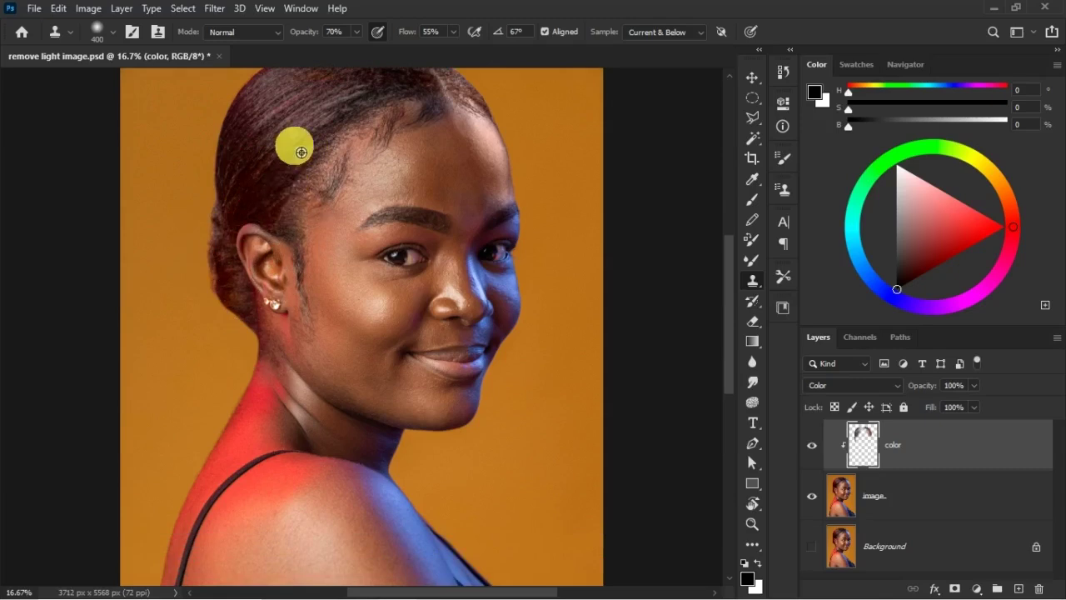
pyautogui.click(329, 116)
pyautogui.scroll(1, 352, 119)
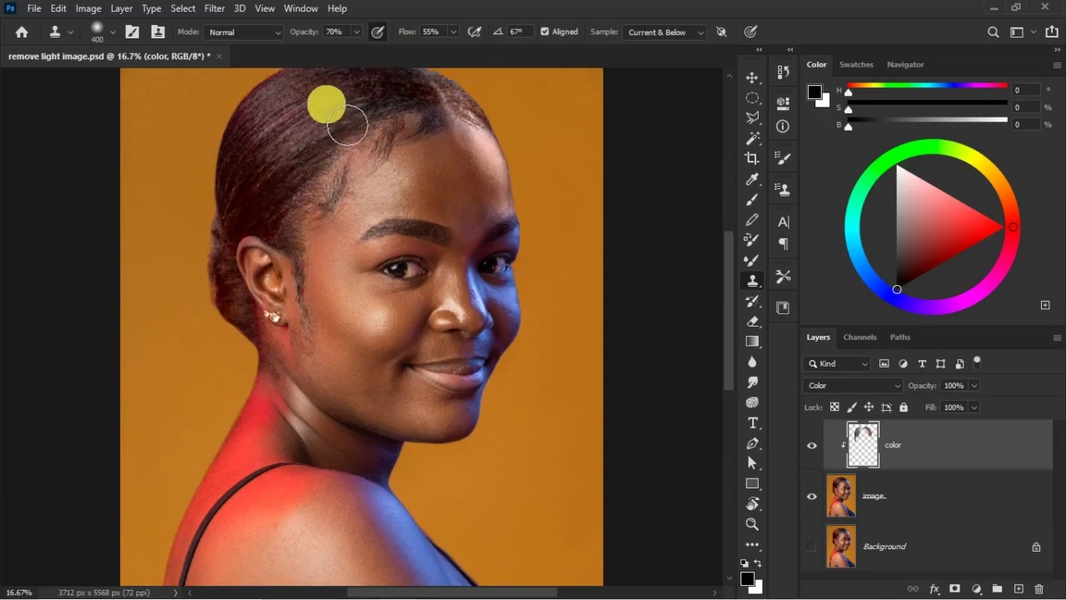
pyautogui.click(305, 224)
pyautogui.scroll(-2, 253, 231)
pyautogui.click(231, 169)
pyautogui.click(245, 177)
# Clone neutral cheek skin color over the red cast on the ear with a brush size of 200
pyautogui.click(268, 212)
pyautogui.click(271, 212)
pyautogui.click(279, 193)
pyautogui.click(323, 200)
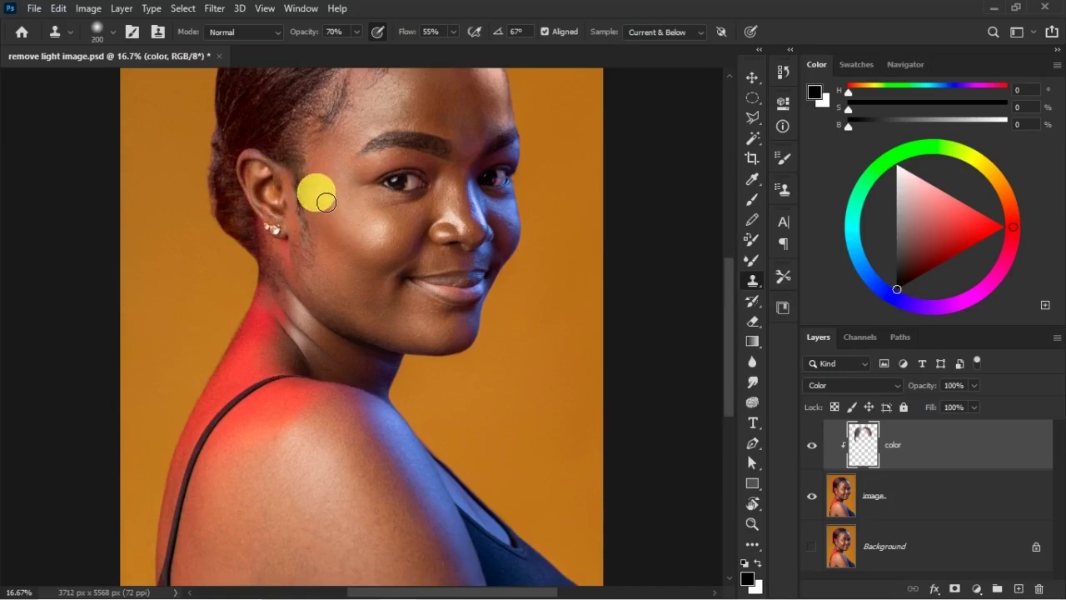
pyautogui.click(271, 172)
pyautogui.keyDown('alt'); pyautogui.click(319, 177); pyautogui.keyUp('alt')
pyautogui.click(265, 166)
pyautogui.keyDown('alt'); pyautogui.click(323, 170); pyautogui.keyUp('alt')
pyautogui.click(263, 165)
# Sample clean cheek skin and clone its color over the red cast below the earlobe along the jaw
pyautogui.keyDown('alt'); pyautogui.click(333, 169); pyautogui.keyUp('alt')
pyautogui.moveTo(269, 225)
pyautogui.mouseDown()
pyautogui.moveTo(333, 215)
pyautogui.moveTo(268, 219)
pyautogui.mouseUp()
pyautogui.click(300, 255)
pyautogui.keyDown('alt'); pyautogui.click(333, 217); pyautogui.keyUp('alt')
pyautogui.keyDown('alt'); pyautogui.click(312, 214); pyautogui.keyUp('alt')
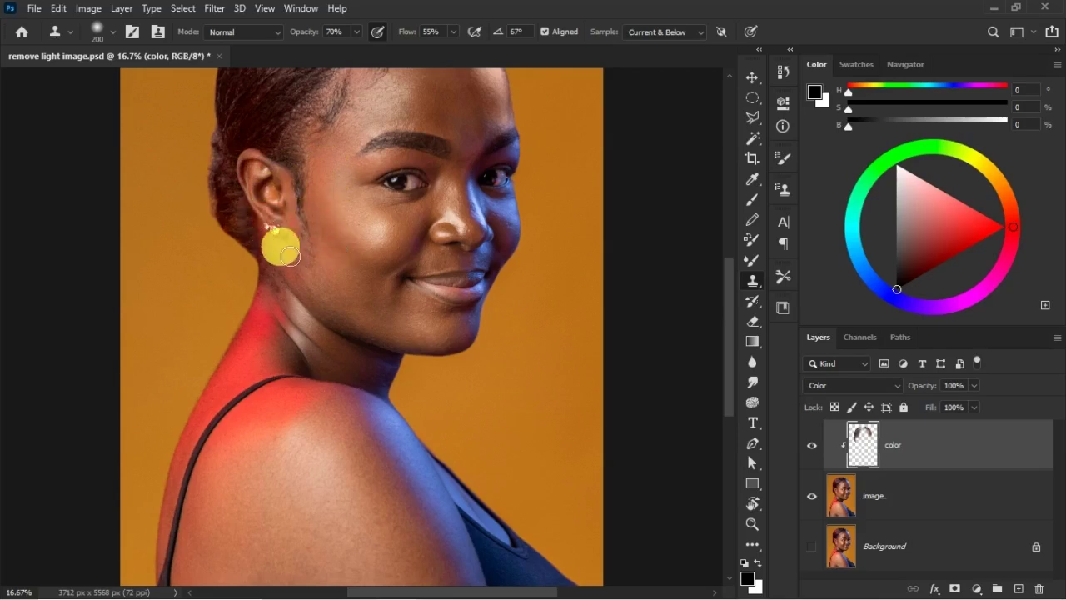
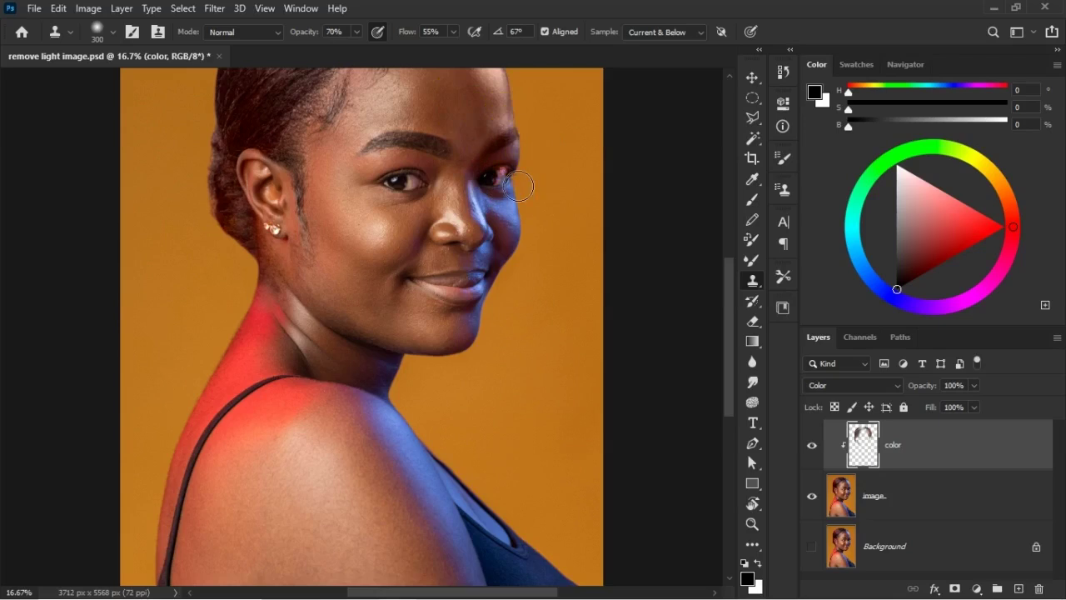
# Clone neutral skin color over the blue cast around the far eye and far cheek with a brush size of 300
pyautogui.moveTo(501, 116); pyautogui.dragTo(535, 173)
pyautogui.keyDown('alt'); pyautogui.click(445, 214); pyautogui.keyUp('alt')
pyautogui.keyDown('alt'); pyautogui.click(386, 241); pyautogui.keyUp('alt')
pyautogui.moveTo(543, 226)
pyautogui.mouseDown()
pyautogui.moveTo(519, 212)
pyautogui.moveTo(511, 235)
pyautogui.moveTo(528, 246)
pyautogui.moveTo(508, 224)
pyautogui.moveTo(502, 243)
pyautogui.moveTo(498, 222)
pyautogui.moveTo(525, 229)
pyautogui.moveTo(512, 242)
pyautogui.moveTo(510, 281)
pyautogui.moveTo(521, 264)
pyautogui.moveTo(463, 274)
pyautogui.moveTo(409, 223)
pyautogui.moveTo(451, 240)
pyautogui.moveTo(513, 226)
pyautogui.mouseUp()
# Sample neutral cheek skin and clone its color over the blue cast on the side of the nose and beside it
pyautogui.moveTo(421, 220)
pyautogui.mouseDown()
pyautogui.moveTo(484, 219)
pyautogui.moveTo(416, 230)
pyautogui.moveTo(405, 219)
pyautogui.moveTo(447, 224)
pyautogui.moveTo(465, 189)
pyautogui.mouseUp()
pyautogui.keyDown('alt'); pyautogui.click(400, 215); pyautogui.keyUp('alt')
pyautogui.keyDown('alt'); pyautogui.click(401, 231); pyautogui.keyUp('alt')
pyautogui.moveTo(466, 230)
pyautogui.mouseDown()
pyautogui.moveTo(414, 228)
pyautogui.moveTo(507, 244)
pyautogui.moveTo(527, 212)
pyautogui.moveTo(365, 218)
pyautogui.moveTo(532, 245)
pyautogui.mouseUp()
# Clone neutral skin color over the blue cast on the lower far cheek and near the far corner of the mouth
pyautogui.keyDown('alt'); pyautogui.click(374, 240); pyautogui.keyUp('alt')
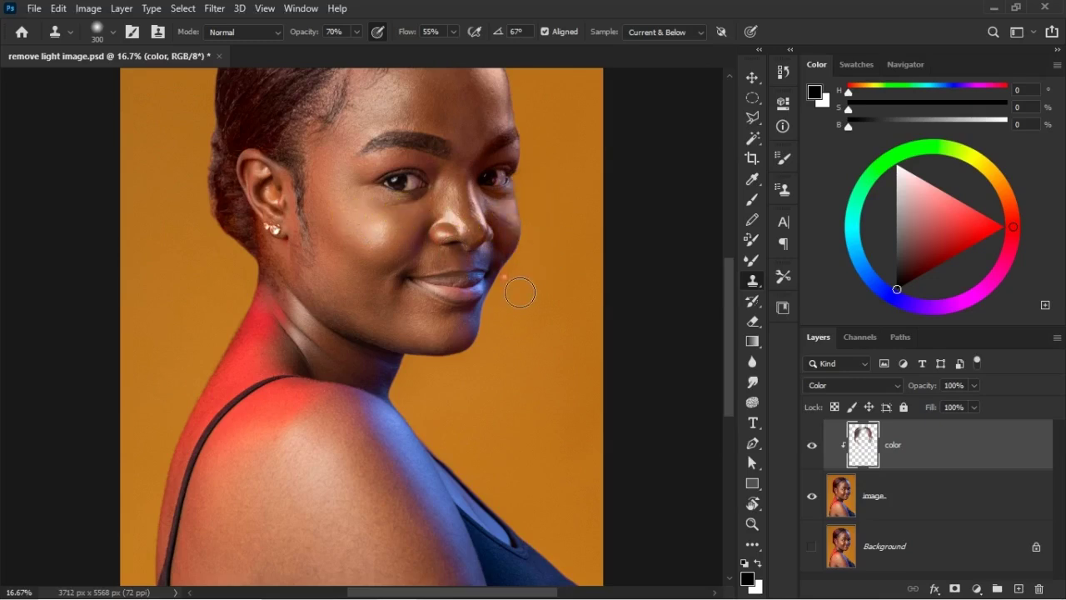
pyautogui.click(481, 260)
pyautogui.click(400, 265)
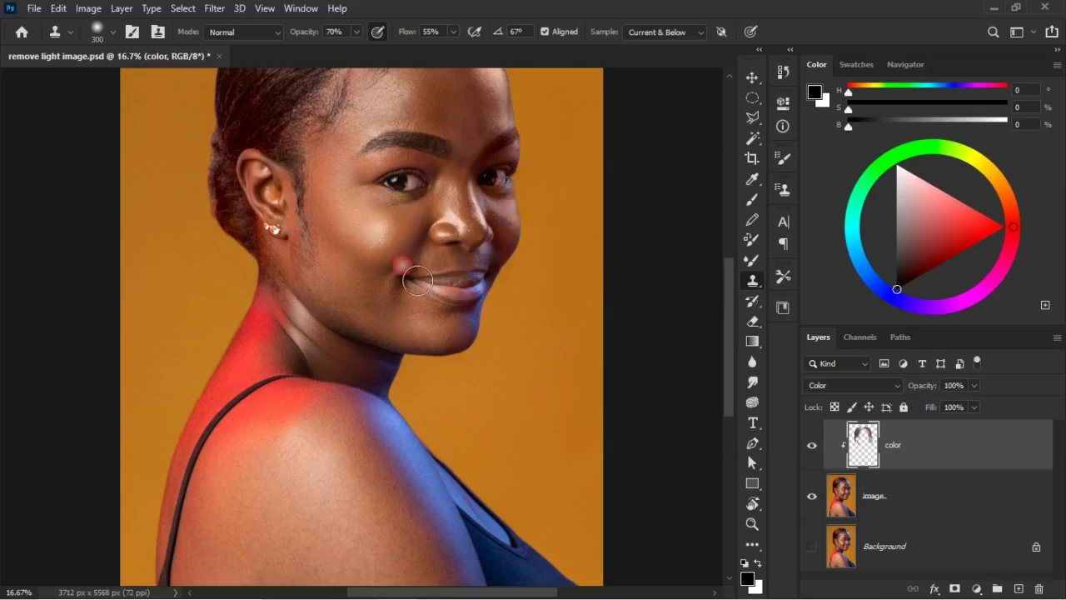
pyautogui.keyDown('alt'); pyautogui.click(421, 221); pyautogui.keyUp('alt')
pyautogui.moveTo(512, 256); pyautogui.dragTo(529, 236)
pyautogui.keyDown('alt'); pyautogui.click(435, 237); pyautogui.keyUp('alt')
pyautogui.click(476, 209)
pyautogui.click(405, 223)
pyautogui.click(509, 209)
pyautogui.click(511, 208)
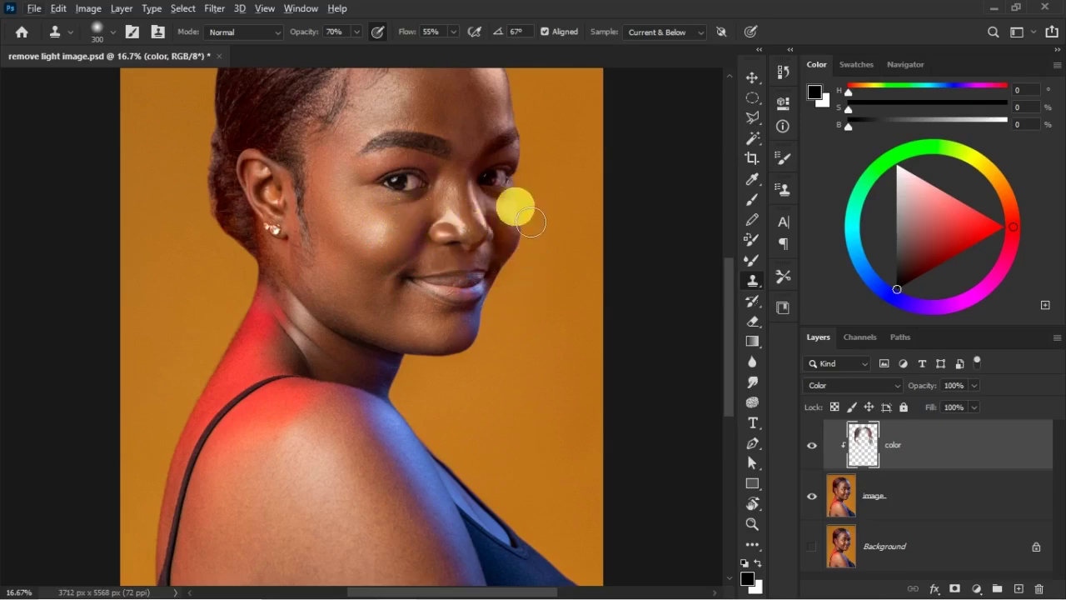
# Reduce the brush size to 200 and clone away the leftover blue tint at the far eye and the tip of the nose
pyautogui.hotkey('ctrl', '+')
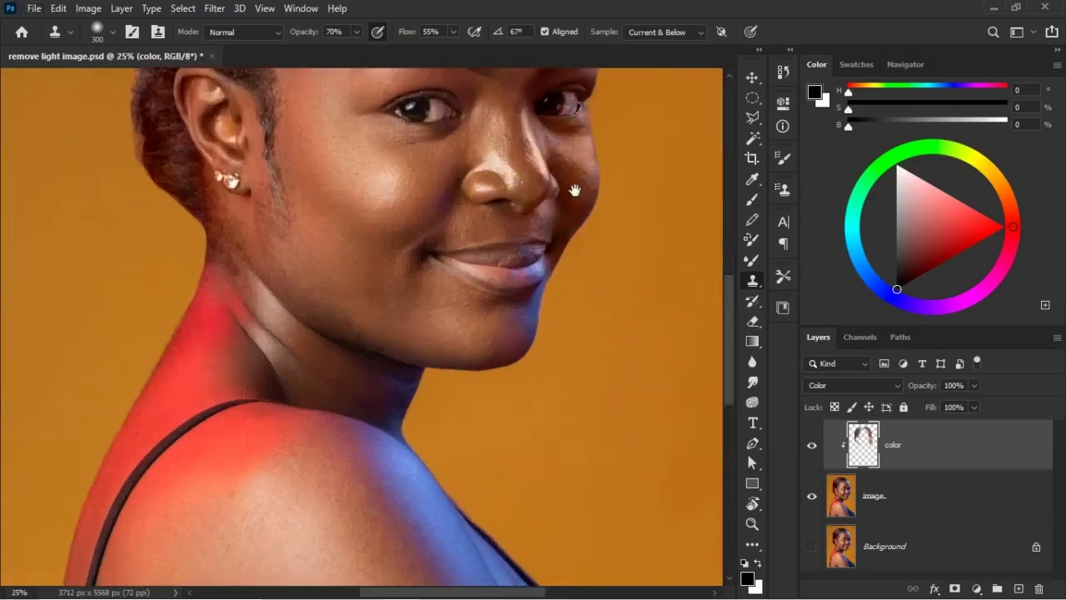
pyautogui.moveTo(568, 185); pyautogui.dragTo(520, 255)
pyautogui.click(526, 173)
pyautogui.press('[')
pyautogui.press('[')
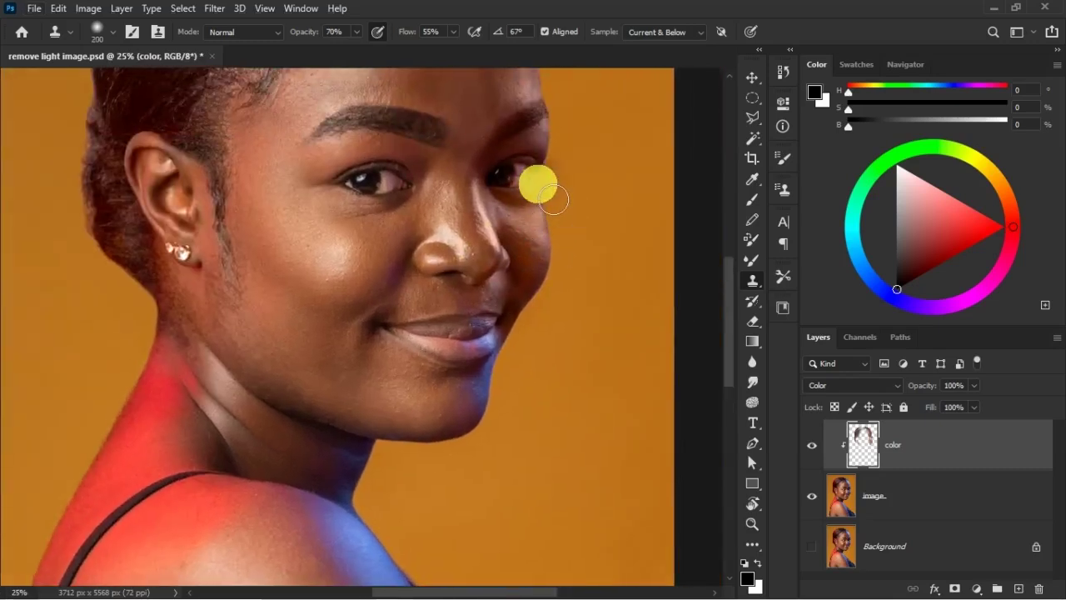
pyautogui.moveTo(467, 164)
pyautogui.mouseDown()
pyautogui.moveTo(479, 133)
pyautogui.moveTo(482, 146)
pyautogui.moveTo(571, 200)
pyautogui.mouseUp()
pyautogui.moveTo(472, 232); pyautogui.dragTo(487, 246)
pyautogui.scroll(-1, 512, 306)
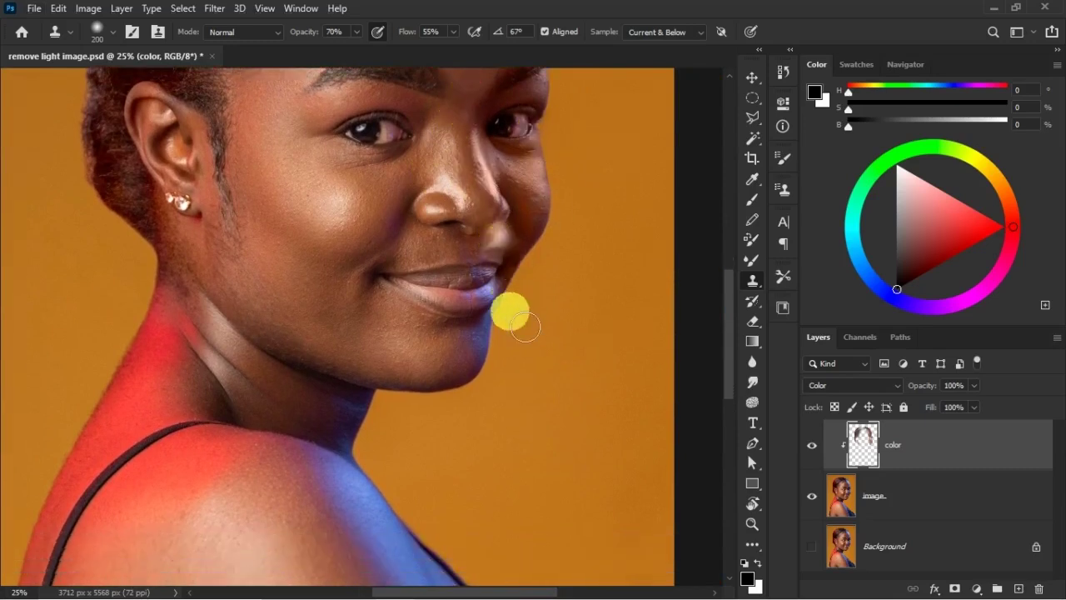
# Sample clean cheek skin and clone its color over the purple patch on the near cheek beside the mouth
pyautogui.keyDown('alt'); pyautogui.click(363, 247); pyautogui.keyUp('alt')
pyautogui.moveTo(392, 269); pyautogui.dragTo(389, 280)
pyautogui.moveTo(289, 267)
pyautogui.mouseDown()
pyautogui.moveTo(347, 288)
pyautogui.moveTo(358, 310)
pyautogui.moveTo(293, 223)
pyautogui.moveTo(375, 190)
pyautogui.moveTo(416, 247)
pyautogui.moveTo(392, 275)
pyautogui.mouseUp()
pyautogui.moveTo(374, 219)
pyautogui.mouseDown()
pyautogui.moveTo(369, 191)
pyautogui.moveTo(400, 250)
pyautogui.mouseUp()
pyautogui.moveTo(384, 285)
pyautogui.mouseDown()
pyautogui.moveTo(341, 307)
pyautogui.moveTo(461, 380)
pyautogui.moveTo(398, 328)
pyautogui.mouseUp()
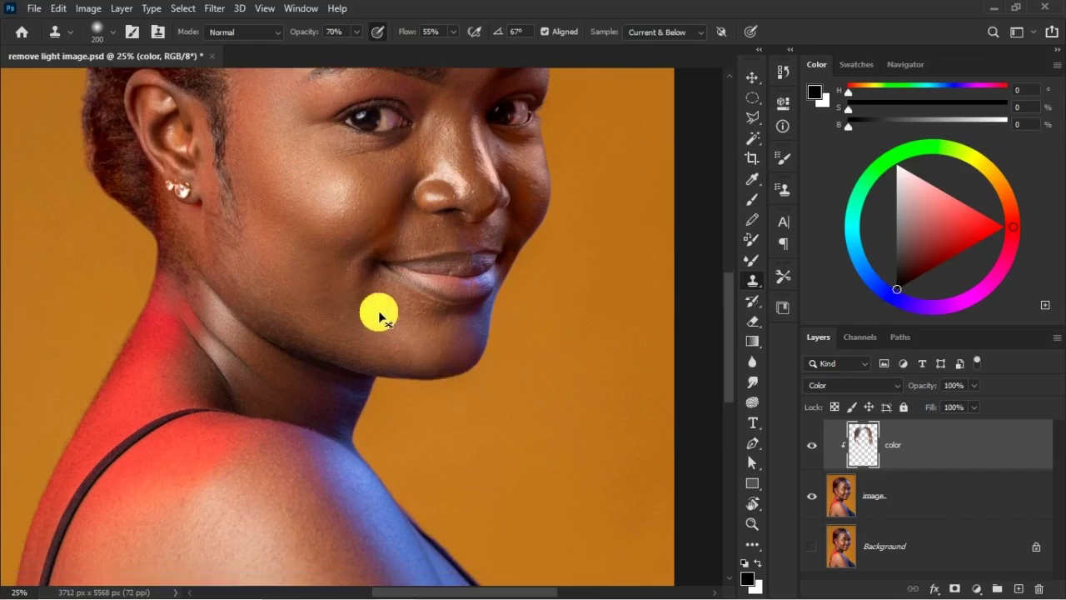
pyautogui.scroll(-1, 379, 316)
pyautogui.moveTo(369, 313)
pyautogui.mouseDown()
pyautogui.moveTo(338, 285)
pyautogui.moveTo(329, 304)
pyautogui.moveTo(327, 267)
pyautogui.moveTo(352, 274)
pyautogui.moveTo(343, 274)
pyautogui.moveTo(387, 257)
pyautogui.moveTo(408, 333)
pyautogui.mouseUp()
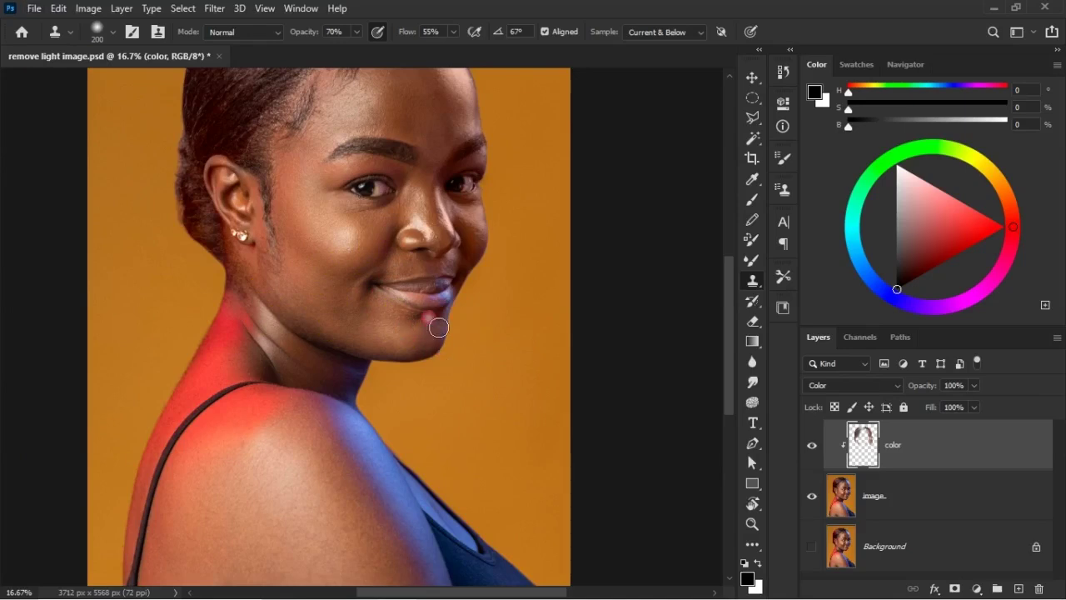
# Clone neutral skin color over the blue cast on the far side of the chin and the lips
pyautogui.moveTo(403, 321)
pyautogui.mouseDown()
pyautogui.moveTo(443, 324)
pyautogui.moveTo(458, 309)
pyautogui.moveTo(424, 329)
pyautogui.moveTo(438, 309)
pyautogui.moveTo(422, 318)
pyautogui.moveTo(416, 304)
pyautogui.moveTo(437, 309)
pyautogui.moveTo(424, 292)
pyautogui.moveTo(442, 295)
pyautogui.moveTo(421, 293)
pyautogui.moveTo(461, 284)
pyautogui.moveTo(476, 249)
pyautogui.mouseUp()
pyautogui.click(411, 298)
pyautogui.keyDown('alt'); pyautogui.click(426, 353); pyautogui.keyUp('alt')
pyautogui.keyDown('alt'); pyautogui.click(447, 334); pyautogui.keyUp('alt')
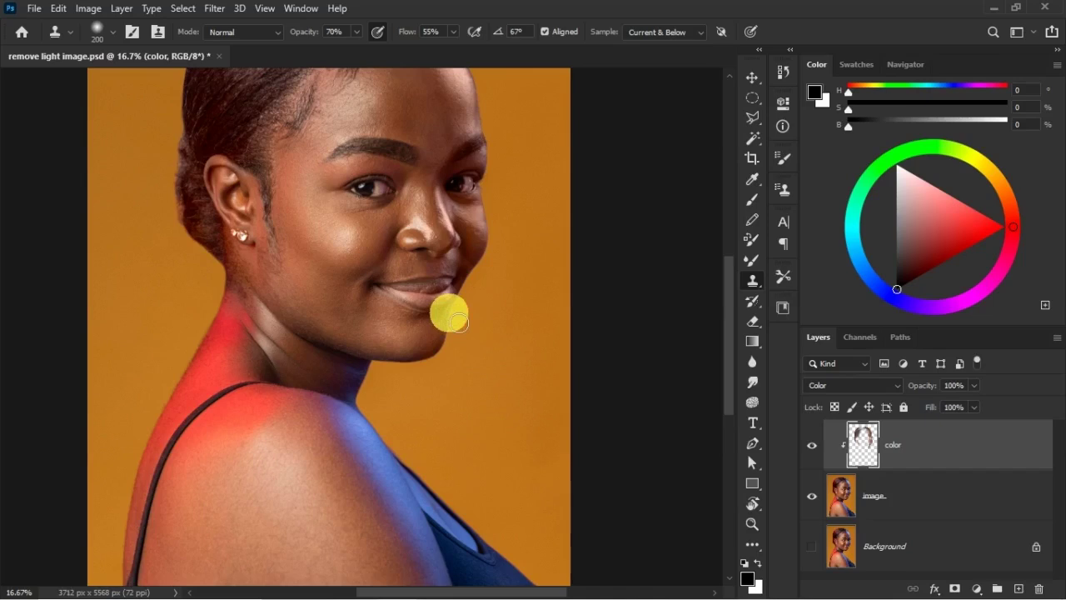
# Sample clean skin and clone its color over the remaining tint between the far eye and the nose bridge
pyautogui.keyDown('alt'); pyautogui.click(420, 272); pyautogui.keyUp('alt')
pyautogui.keyDown('alt'); pyautogui.click(449, 163); pyautogui.keyUp('alt')
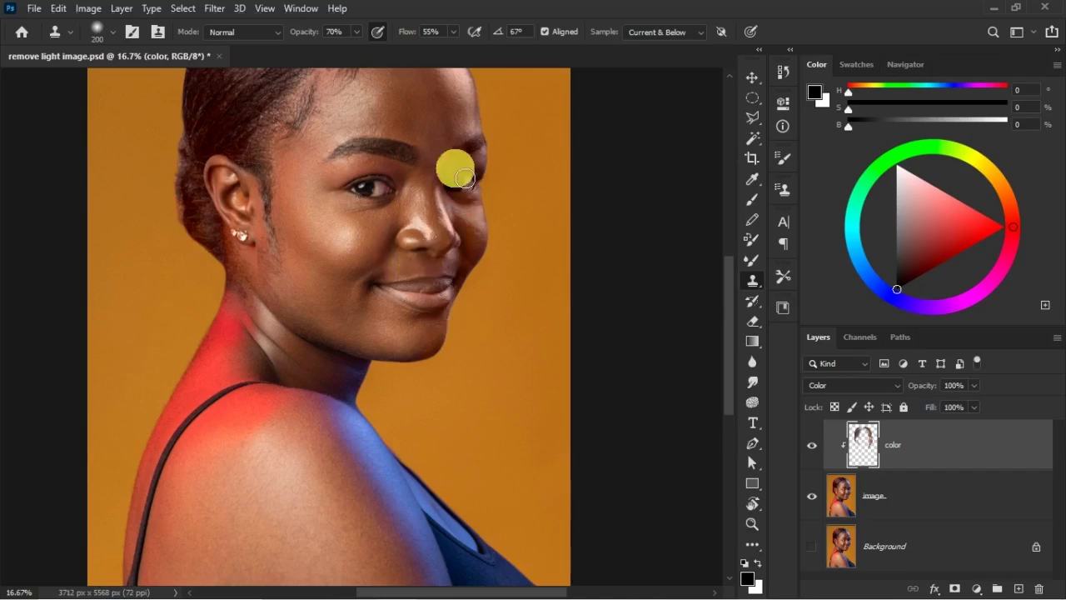
pyautogui.moveTo(424, 138)
pyautogui.mouseDown()
pyautogui.moveTo(441, 185)
pyautogui.moveTo(420, 237)
pyautogui.mouseUp()
pyautogui.click(450, 153)
pyautogui.keyDown('alt'); pyautogui.click(439, 154); pyautogui.keyUp('alt')
pyautogui.moveTo(445, 165); pyautogui.dragTo(441, 205)
# Sample neutral jaw skin and clone its color over the blue cast on the front of the neck under the chin
pyautogui.scroll(-1, 323, 315)
pyautogui.scroll(-2, 321, 310)
pyautogui.keyDown('alt'); pyautogui.click(308, 204); pyautogui.keyUp('alt')
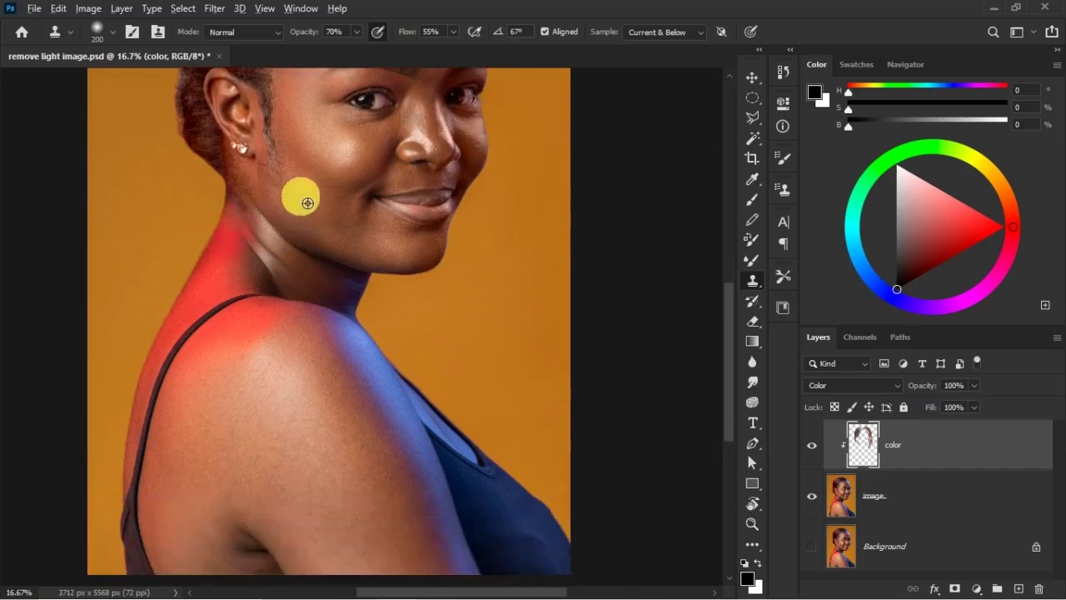
pyautogui.scroll(-2, 294, 205)
pyautogui.moveTo(296, 233)
pyautogui.mouseDown()
pyautogui.moveTo(255, 264)
pyautogui.moveTo(289, 322)
pyautogui.moveTo(352, 288)
pyautogui.moveTo(334, 286)
pyautogui.moveTo(302, 226)
pyautogui.moveTo(373, 246)
pyautogui.moveTo(326, 269)
pyautogui.moveTo(348, 243)
pyautogui.mouseUp()
pyautogui.keyDown('alt'); pyautogui.click(326, 226); pyautogui.keyUp('alt')
pyautogui.click(334, 284)
pyautogui.moveTo(299, 273)
pyautogui.mouseDown()
pyautogui.moveTo(311, 289)
pyautogui.moveTo(325, 282)
pyautogui.mouseUp()
pyautogui.keyDown('alt'); pyautogui.click(293, 308); pyautogui.keyUp('alt')
# Enlarge the brush and clone neutral arm skin color over the blue cast along the front edge of the arm
pyautogui.scroll(-3, 309, 340)
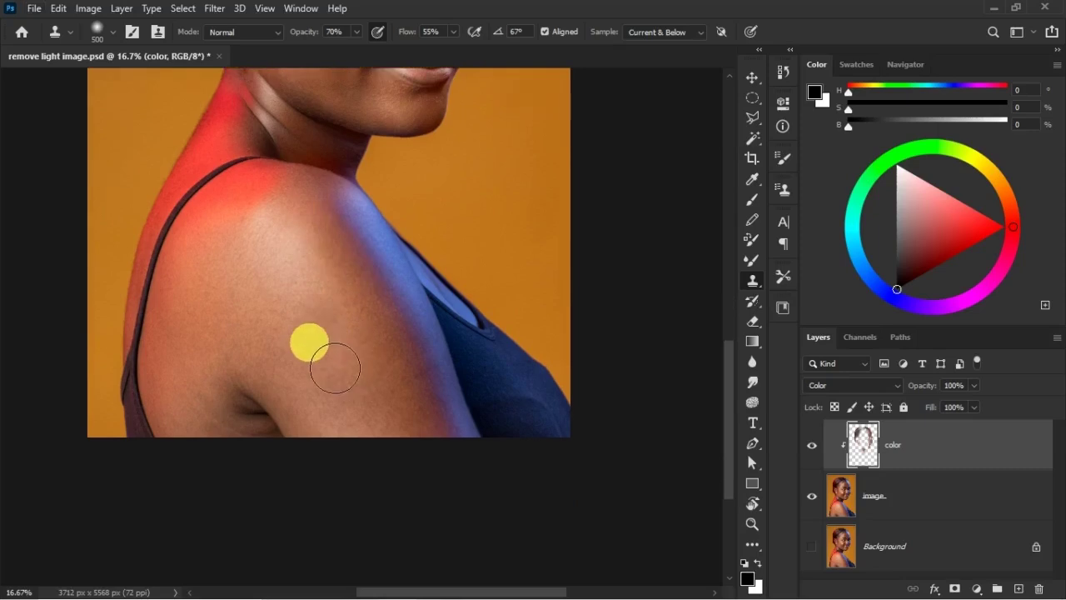
pyautogui.press(']')
pyautogui.press(']')
pyautogui.moveTo(324, 350)
pyautogui.mouseDown()
pyautogui.moveTo(324, 248)
pyautogui.moveTo(357, 200)
pyautogui.moveTo(416, 234)
pyautogui.mouseUp()
pyautogui.moveTo(476, 393); pyautogui.dragTo(472, 388)
pyautogui.keyDown('alt'); pyautogui.click(307, 241); pyautogui.keyUp('alt')
pyautogui.moveTo(419, 324); pyautogui.dragTo(468, 408)
# Clone neutral arm skin color over the remaining blue on the front of the shoulder and chest with a brush size of 700
pyautogui.keyDown('alt'); pyautogui.click(344, 284); pyautogui.keyUp('alt')
pyautogui.keyDown('alt'); pyautogui.click(300, 221); pyautogui.keyUp('alt')
pyautogui.keyDown('alt'); pyautogui.click(336, 139); pyautogui.keyUp('alt')
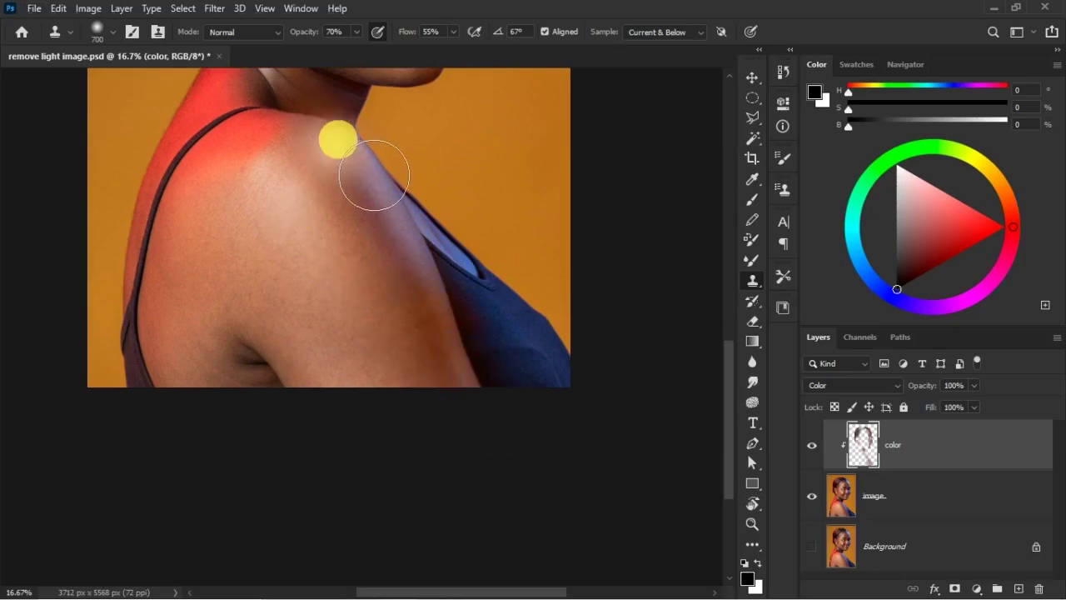
pyautogui.keyDown('alt'); pyautogui.click(280, 263); pyautogui.keyUp('alt')
pyautogui.keyDown('alt'); pyautogui.click(328, 280); pyautogui.keyUp('alt')
pyautogui.click(409, 250)
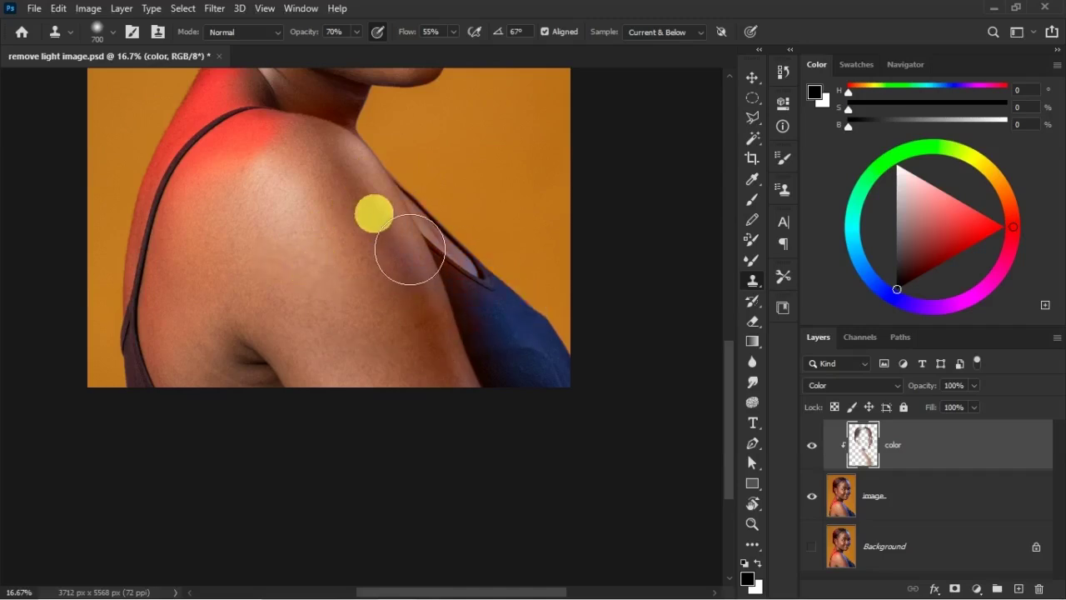
pyautogui.scroll(-1, 386, 314)
pyautogui.moveTo(333, 296)
pyautogui.mouseDown()
pyautogui.moveTo(302, 319)
pyautogui.moveTo(367, 258)
pyautogui.mouseUp()
# Sample clean shoulder skin and clone its color over the red cast on the top and back of the shoulder
pyautogui.scroll(3, 365, 264)
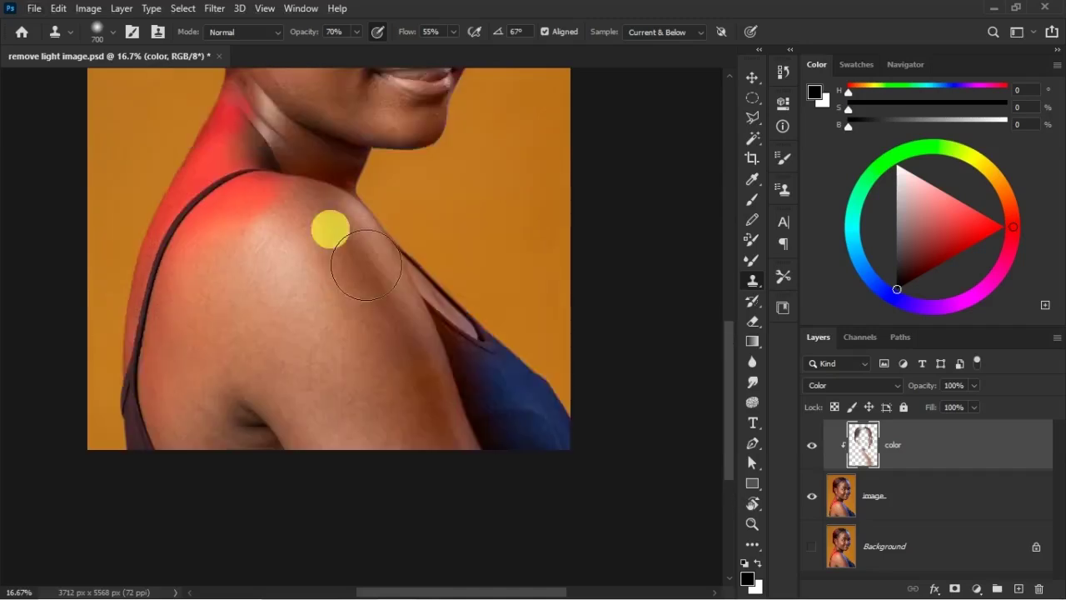
pyautogui.keyDown('alt'); pyautogui.click(337, 274); pyautogui.keyUp('alt')
pyautogui.click(292, 308)
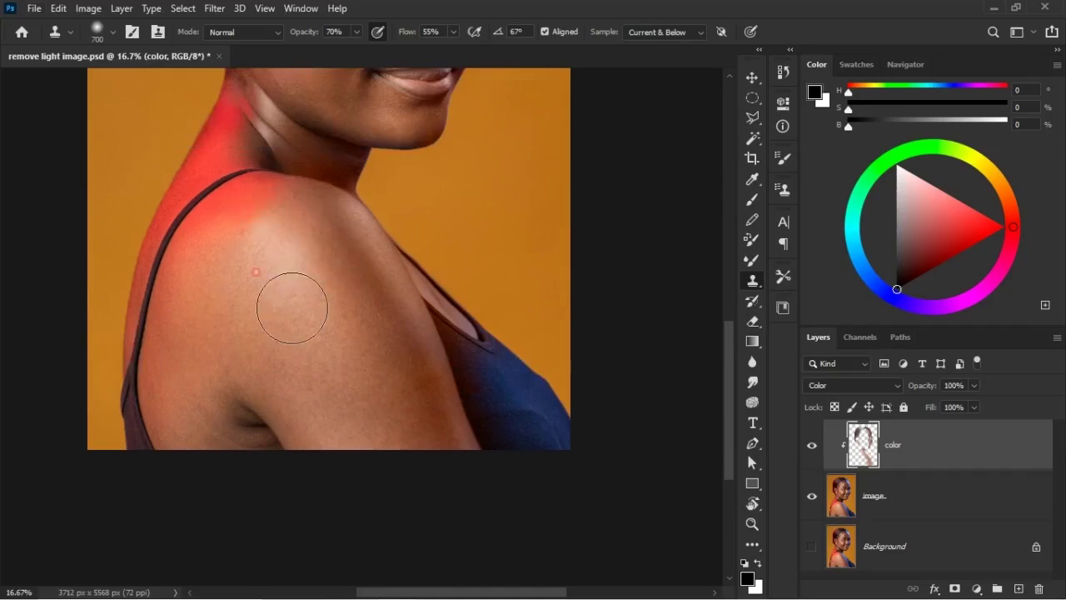
pyautogui.keyDown('alt'); pyautogui.click(311, 251); pyautogui.keyUp('alt')
pyautogui.click(272, 210)
pyautogui.click(248, 179)
pyautogui.moveTo(233, 243); pyautogui.dragTo(192, 271)
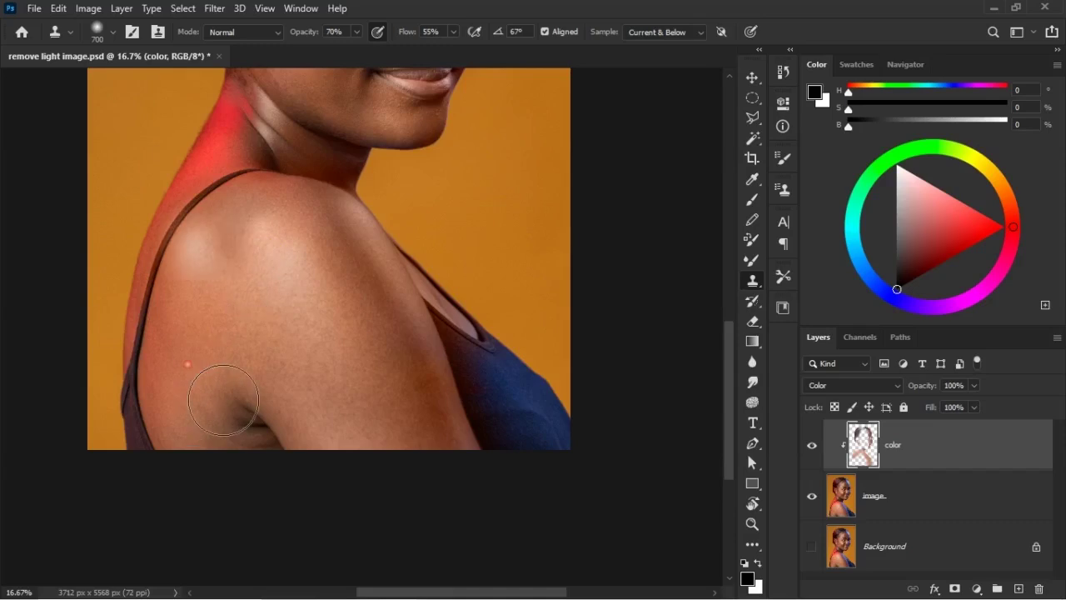
# Clone neutral shoulder skin color over the red cast at the base of the neck above the strap
pyautogui.scroll(3, 258, 358)
pyautogui.click(262, 305)
pyautogui.click(272, 211)
pyautogui.click(252, 230)
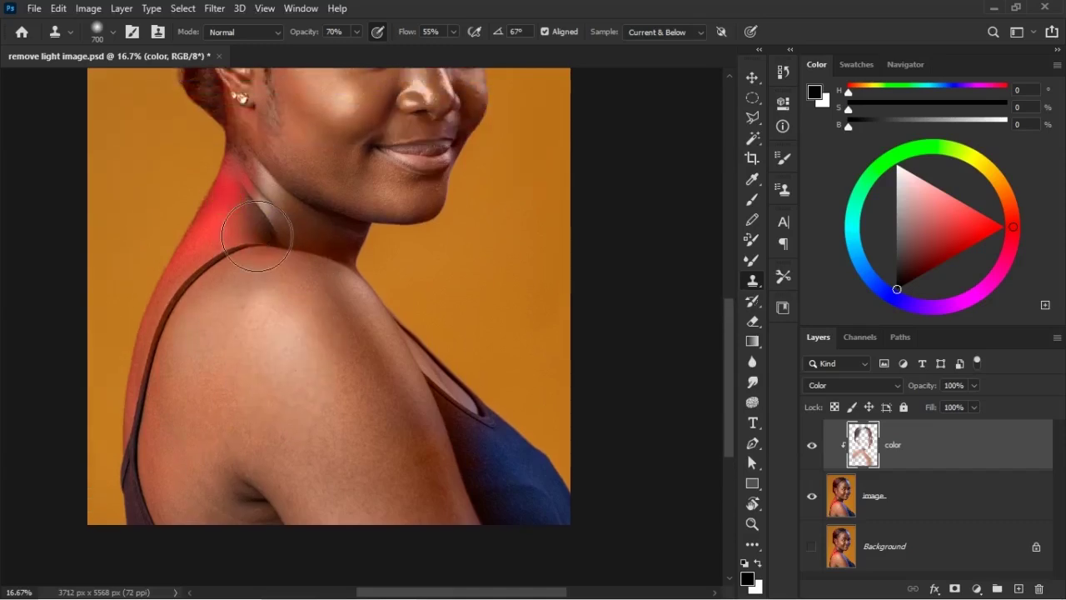
pyautogui.click(266, 221)
pyautogui.keyDown('alt'); pyautogui.click(255, 260); pyautogui.keyUp('alt')
pyautogui.click(266, 235)
# Resample clean shoulder skin and clone its color over the remaining red on the side of the neck and upper back
pyautogui.keyDown('alt'); pyautogui.click(274, 352); pyautogui.keyUp('alt')
pyautogui.click(250, 160)
pyautogui.click(247, 205)
pyautogui.click(230, 197)
pyautogui.keyDown('alt'); pyautogui.click(231, 192); pyautogui.keyUp('alt')
pyautogui.moveTo(277, 265); pyautogui.dragTo(233, 235)
pyautogui.keyDown('alt'); pyautogui.click(247, 314); pyautogui.keyUp('alt')
pyautogui.click(198, 285)
# Clone clean skin color across the upper arm and shoulder to even out the mismatched patches
pyautogui.click(339, 376)
pyautogui.click(281, 405)
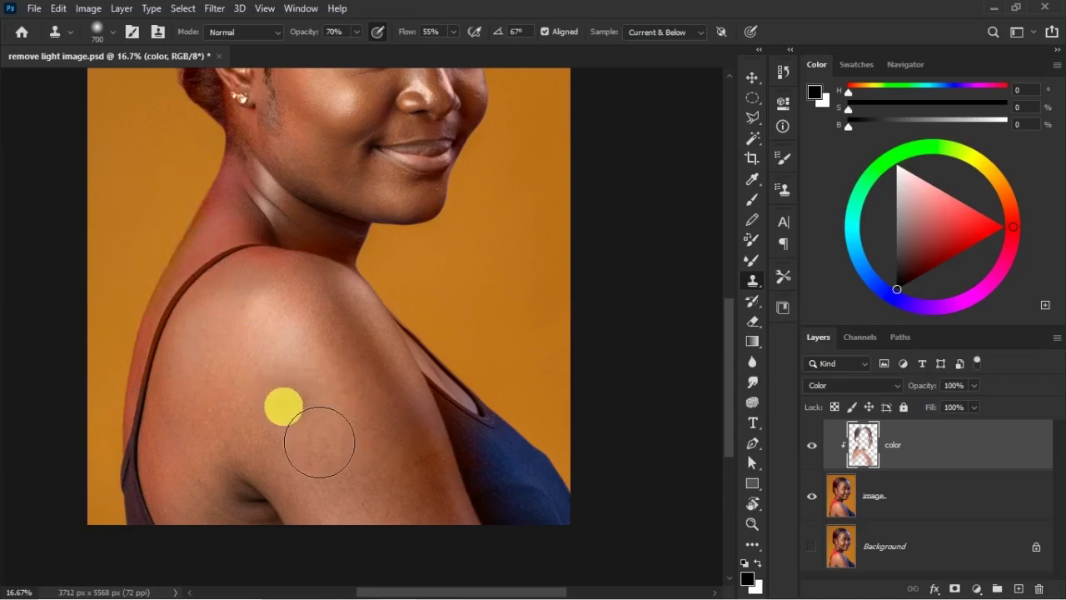
pyautogui.scroll(-1, 316, 440)
pyautogui.keyDown('alt'); pyautogui.click(182, 317); pyautogui.keyUp('alt')
pyautogui.click(325, 376)
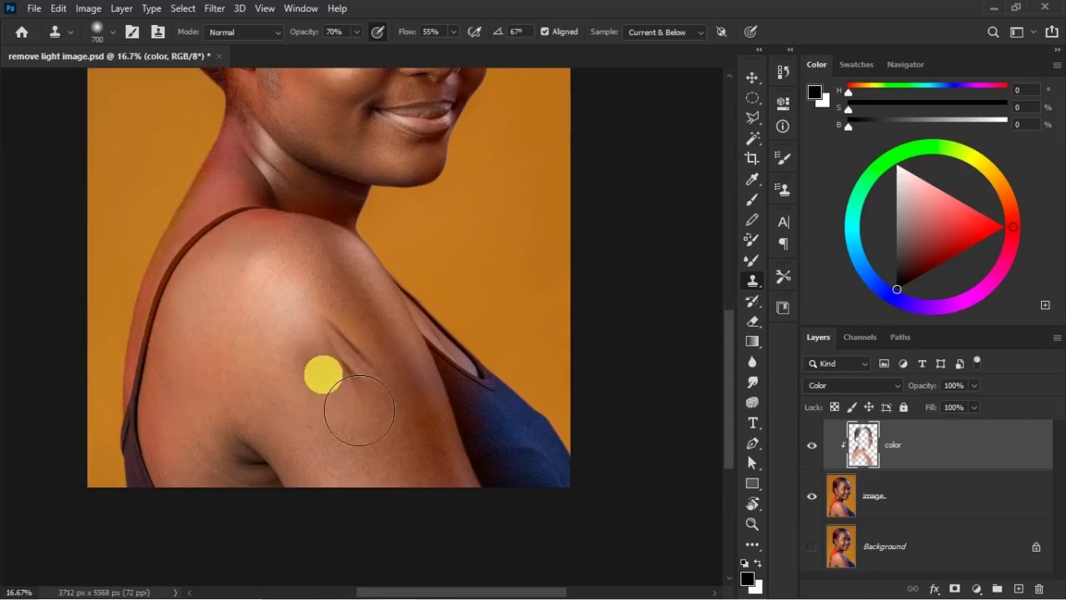
pyautogui.scroll(-1, 391, 416)
pyautogui.click(373, 392)
pyautogui.click(325, 312)
pyautogui.click(454, 276)
pyautogui.click(357, 255)
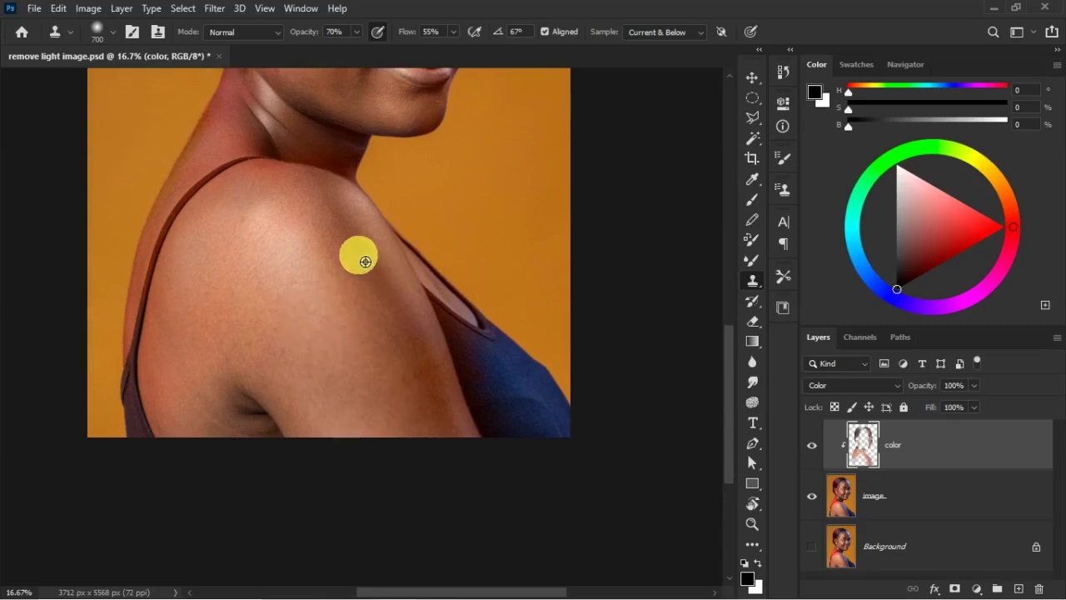
pyautogui.scroll(-4, 493, 362)
pyautogui.scroll(10, 462, 331)
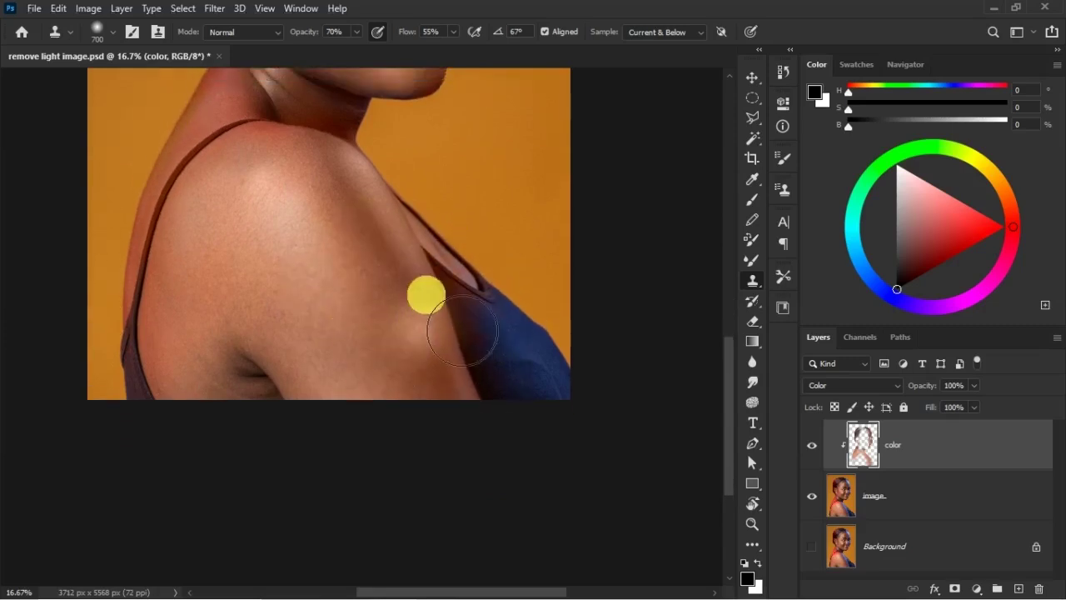
# Try to clone shoulder skin color down the front of the upper arm and undo the stroke
pyautogui.keyDown('alt'); pyautogui.click(294, 158); pyautogui.keyUp('alt')
pyautogui.click(280, 197)
pyautogui.moveTo(305, 250)
pyautogui.mouseDown()
pyautogui.moveTo(374, 344)
pyautogui.moveTo(410, 384)
pyautogui.mouseUp()
pyautogui.scroll(-3, 410, 385)
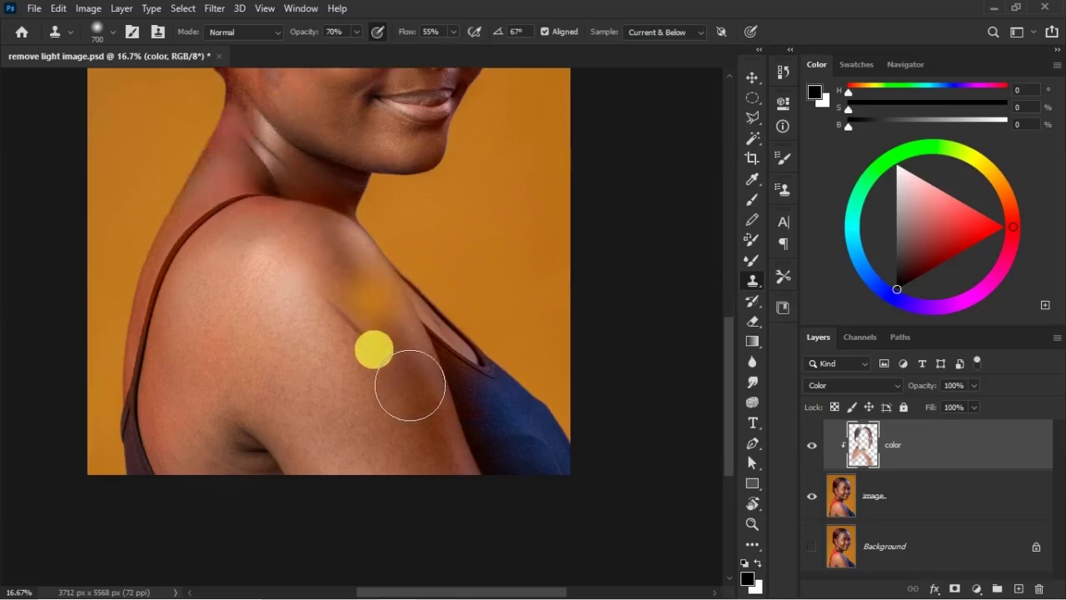
pyautogui.scroll(-2, 409, 385)
pyautogui.hotkey('ctrl', 'z')
# Try to save the document remove light image.psd
pyautogui.hotkey('ctrl', 's')
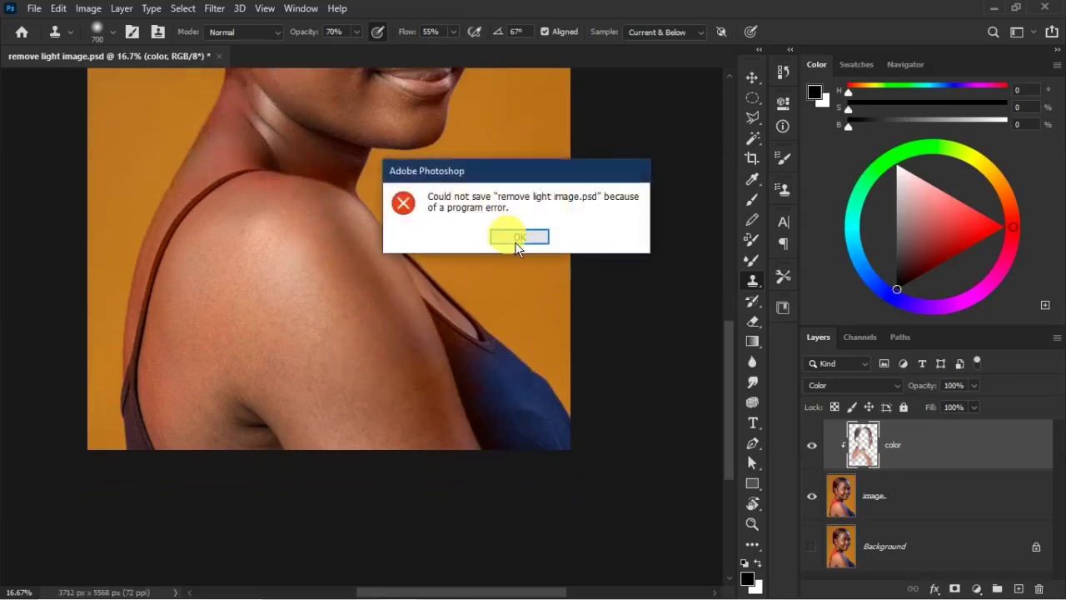
pyautogui.click(517, 237)
pyautogui.hotkey('ctrl', 's')
pyautogui.click(514, 340)
pyautogui.click(519, 238)
pyautogui.scroll(-1, 464, 352)
pyautogui.hotkey('ctrl', 's')
pyautogui.click(423, 305)
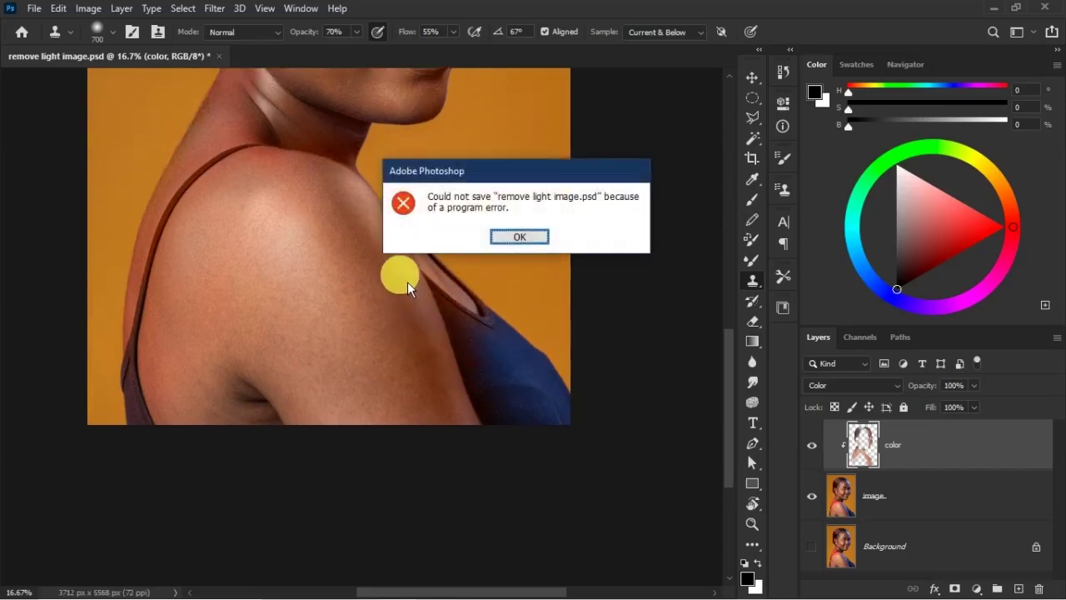
pyautogui.click(511, 243)
# Reduce the brush size to 125 and sample the neutral dark fabric of the top beneath the strap behind the arm
pyautogui.scroll(1, 514, 290)
pyautogui.moveTo(474, 354)
pyautogui.mouseDown()
pyautogui.moveTo(567, 376)
pyautogui.moveTo(521, 450)
pyautogui.mouseUp()
pyautogui.moveTo(484, 414)
pyautogui.mouseDown()
pyautogui.moveTo(524, 369)
pyautogui.moveTo(540, 433)
pyautogui.moveTo(559, 405)
pyautogui.moveTo(532, 422)
pyautogui.moveTo(507, 414)
pyautogui.moveTo(322, 447)
pyautogui.moveTo(298, 411)
pyautogui.moveTo(148, 445)
pyautogui.moveTo(141, 420)
pyautogui.moveTo(136, 443)
pyautogui.mouseUp()
pyautogui.press('[')
pyautogui.press('[')
pyautogui.press('[')
pyautogui.press('[')
pyautogui.press('[')
pyautogui.press('[')
pyautogui.press('[')
pyautogui.press('[')
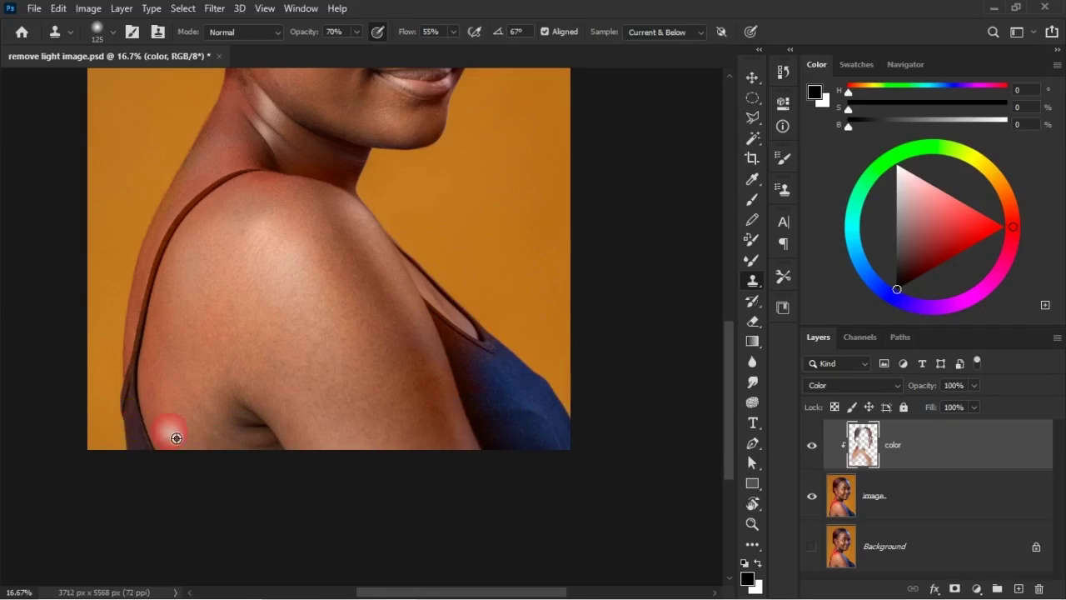
pyautogui.moveTo(478, 376); pyautogui.dragTo(493, 381)
pyautogui.click(142, 419)
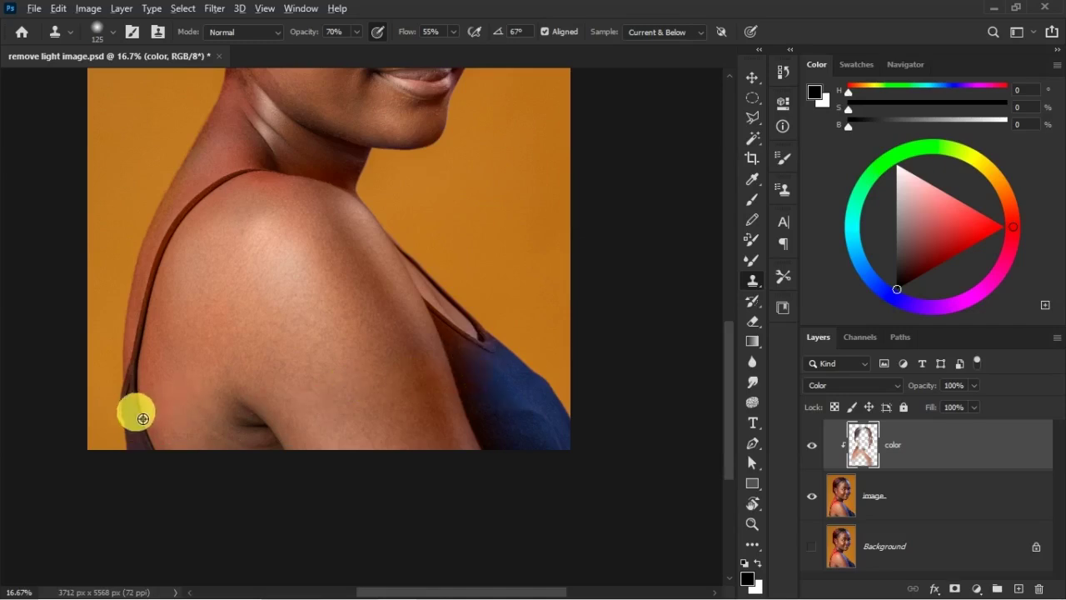
# Clone the neutral dark fabric color over the blue cast on the front of the top with a brush size of 250
pyautogui.keyDown('alt'); pyautogui.click(497, 420); pyautogui.keyUp('alt')
pyautogui.moveTo(447, 333)
pyautogui.mouseDown()
pyautogui.moveTo(471, 375)
pyautogui.moveTo(496, 376)
pyautogui.moveTo(468, 356)
pyautogui.mouseUp()
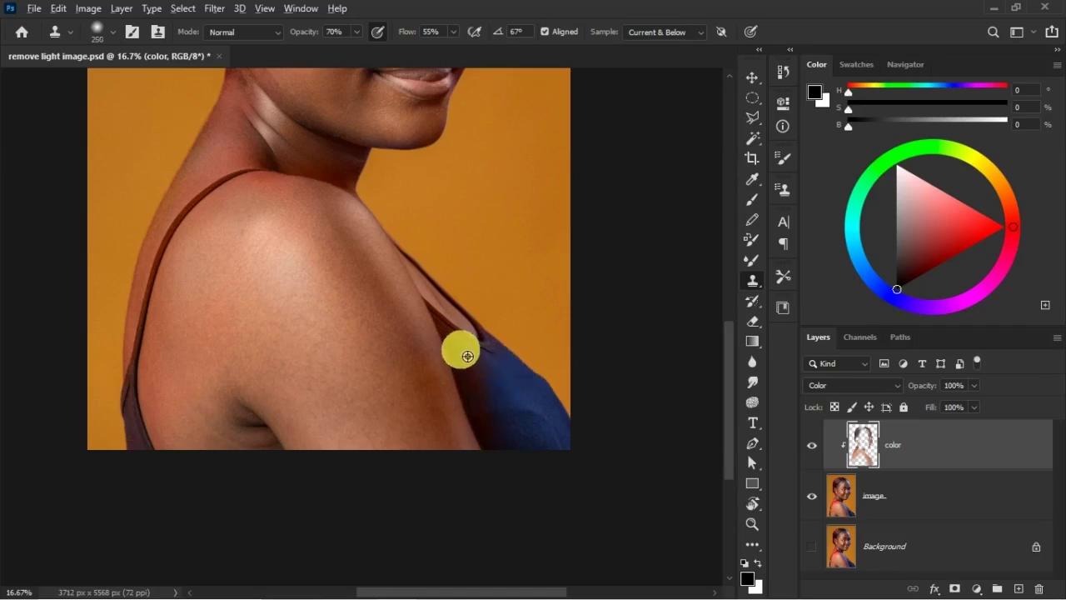
pyautogui.keyDown('alt'); pyautogui.click(476, 380); pyautogui.keyUp('alt')
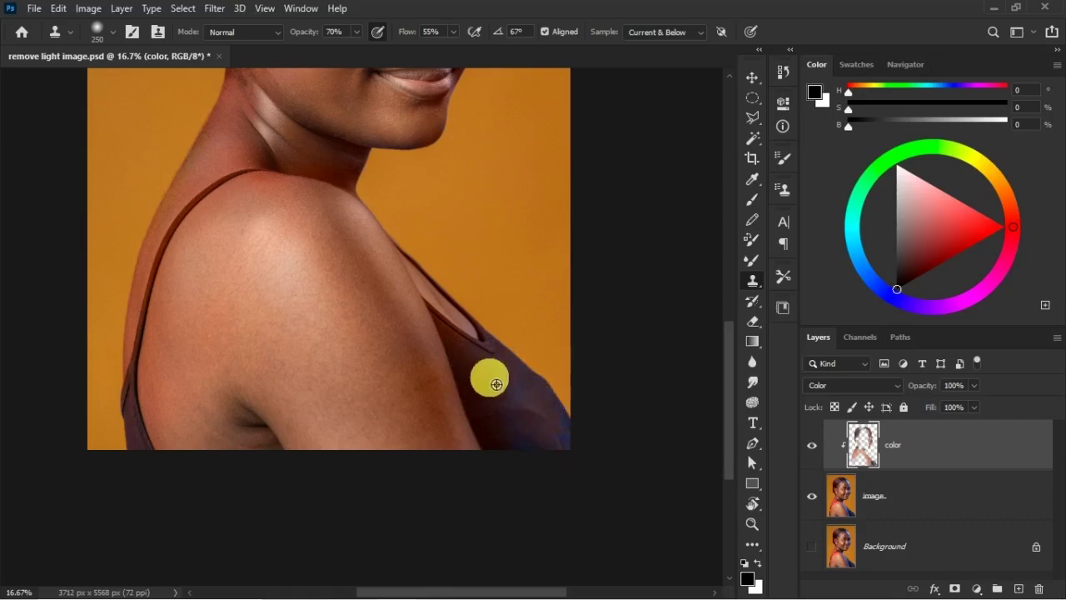
pyautogui.moveTo(514, 375)
pyautogui.mouseDown()
pyautogui.moveTo(554, 442)
pyautogui.moveTo(515, 396)
pyautogui.moveTo(527, 379)
pyautogui.moveTo(502, 394)
pyautogui.moveTo(491, 358)
pyautogui.mouseUp()
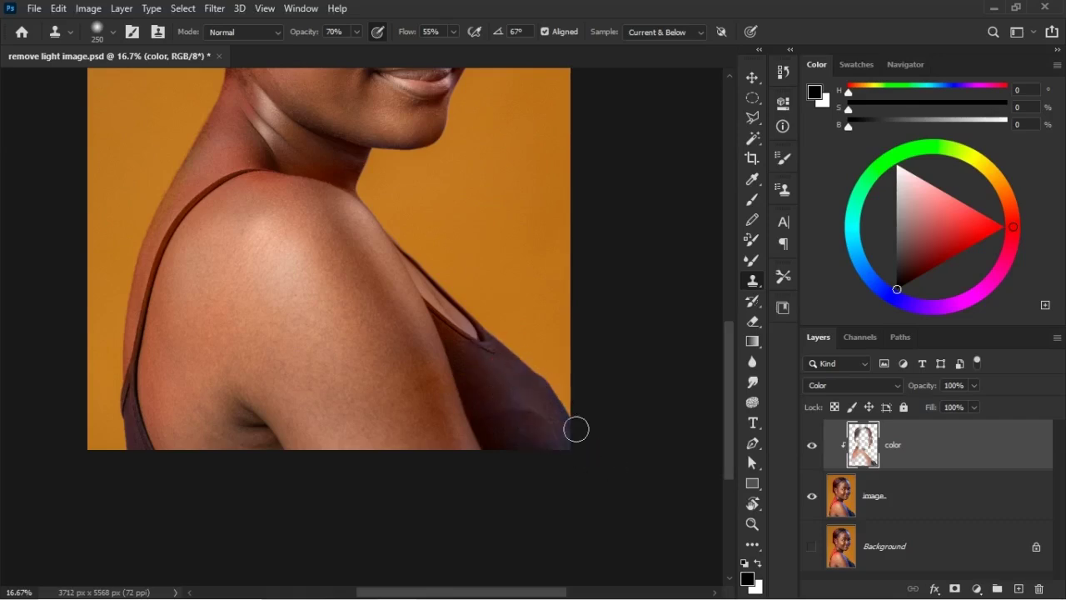
# Clone the neutral dark fabric color over the remaining blue cast on the front of the top, out to the image edge
pyautogui.moveTo(485, 405)
pyautogui.mouseDown()
pyautogui.moveTo(491, 388)
pyautogui.moveTo(507, 414)
pyautogui.moveTo(545, 392)
pyautogui.moveTo(533, 433)
pyautogui.mouseUp()
pyautogui.moveTo(524, 392)
pyautogui.mouseDown()
pyautogui.moveTo(571, 463)
pyautogui.moveTo(495, 386)
pyautogui.moveTo(501, 351)
pyautogui.mouseUp()
pyautogui.scroll(3, 585, 465)
pyautogui.moveTo(564, 449); pyautogui.dragTo(577, 460)
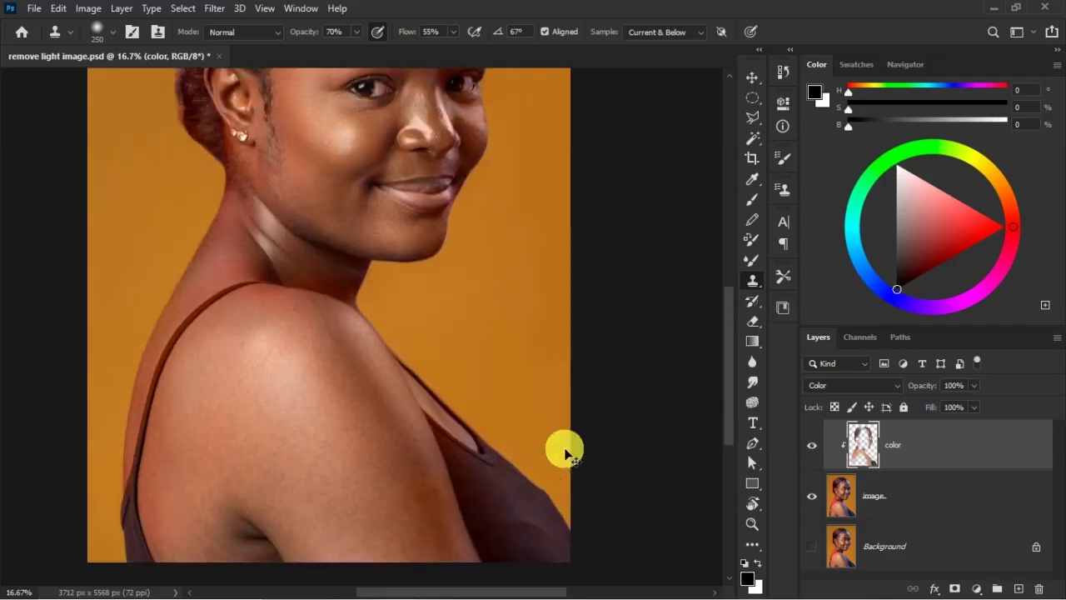
# Increase the brush size to 400, sample the dark hair above the forehead, and clone its color along the front edge of the forehead
pyautogui.hotkey('ctrl', '-')
pyautogui.hotkey('ctrl', '-')
pyautogui.hotkey('ctrl', '-')
pyautogui.hotkey('ctrl', '+')
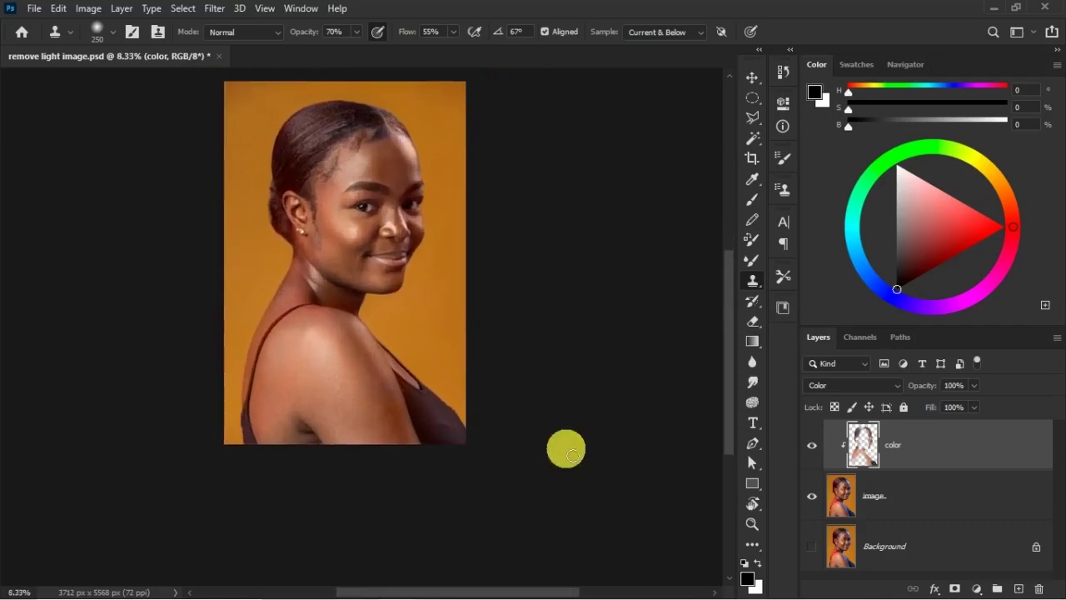
pyautogui.scroll(2, 573, 455)
pyautogui.press(']')
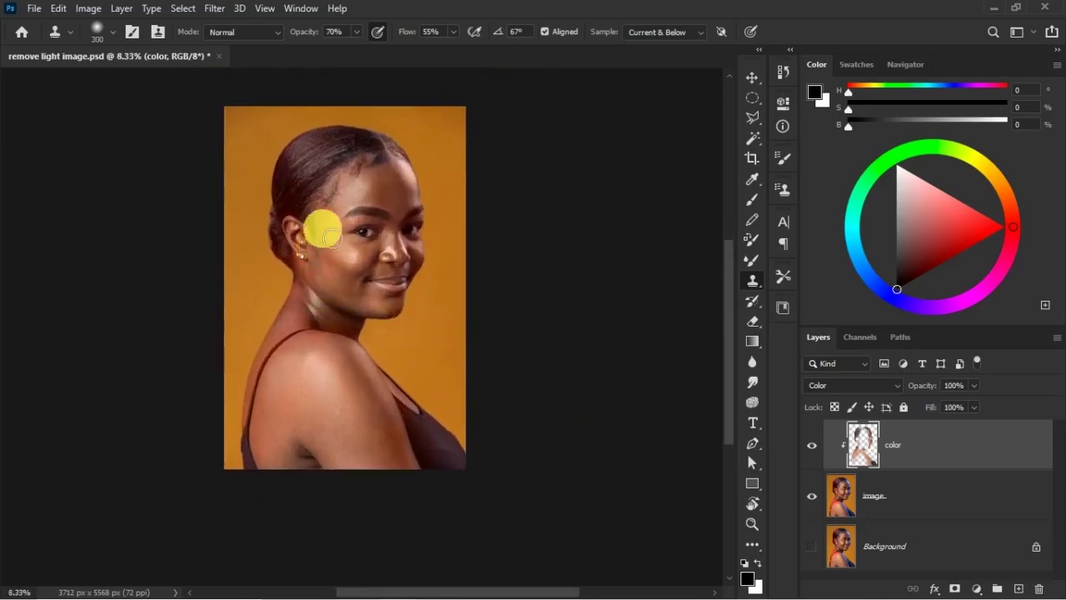
pyautogui.press(']')
pyautogui.keyDown('alt'); pyautogui.click(356, 144); pyautogui.keyUp('alt')
pyautogui.moveTo(407, 192)
pyautogui.mouseDown()
pyautogui.moveTo(340, 191)
pyautogui.moveTo(425, 177)
pyautogui.mouseUp()
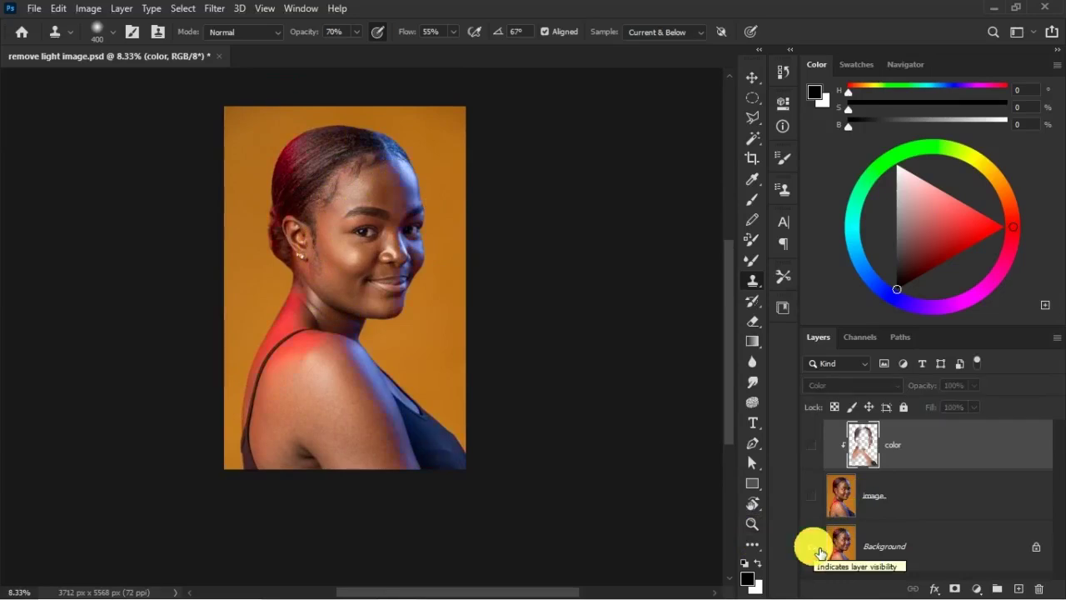
# Compare the corrected portrait with the Background layer shown alone, and leave all three layers visible
pyautogui.keyDown('alt'); pyautogui.click(816, 548); pyautogui.keyUp('alt')
pyautogui.keyDown('alt'); pyautogui.click(816, 548); pyautogui.keyUp('alt')
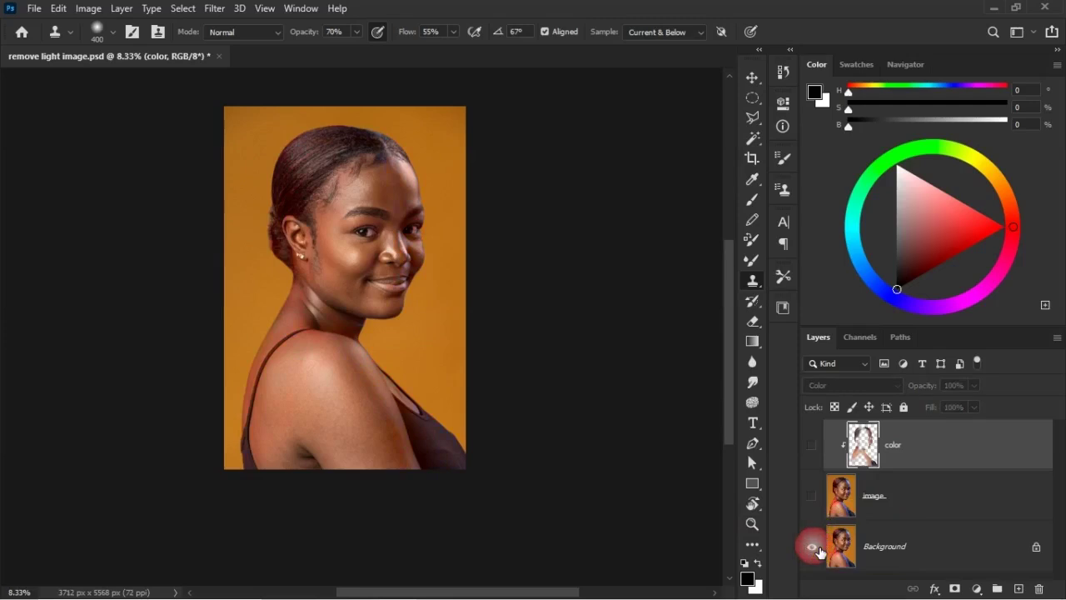
pyautogui.click(817, 548)
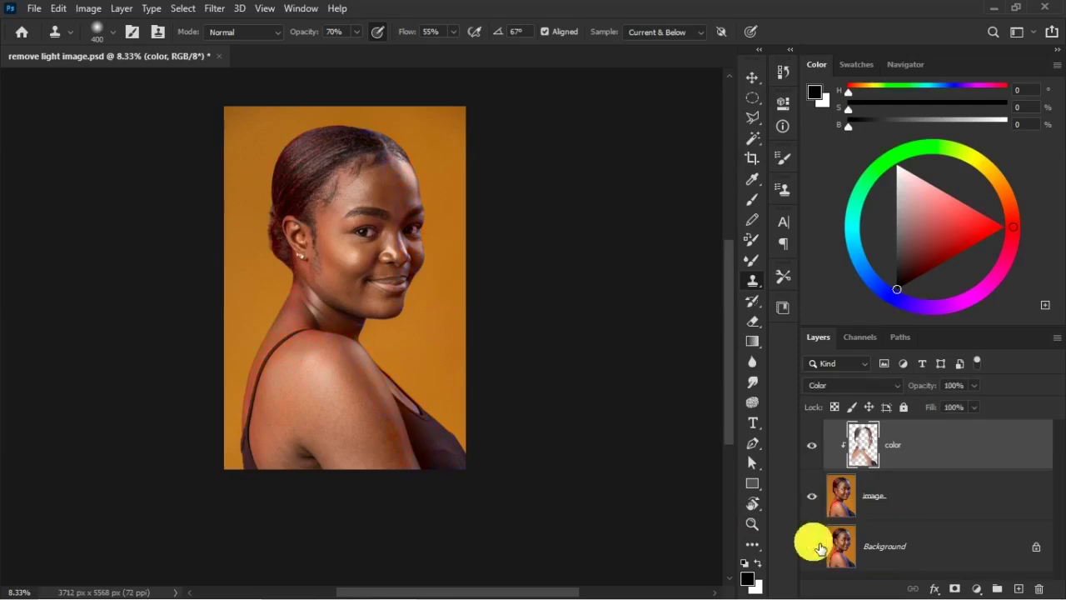
pyautogui.click(812, 547)
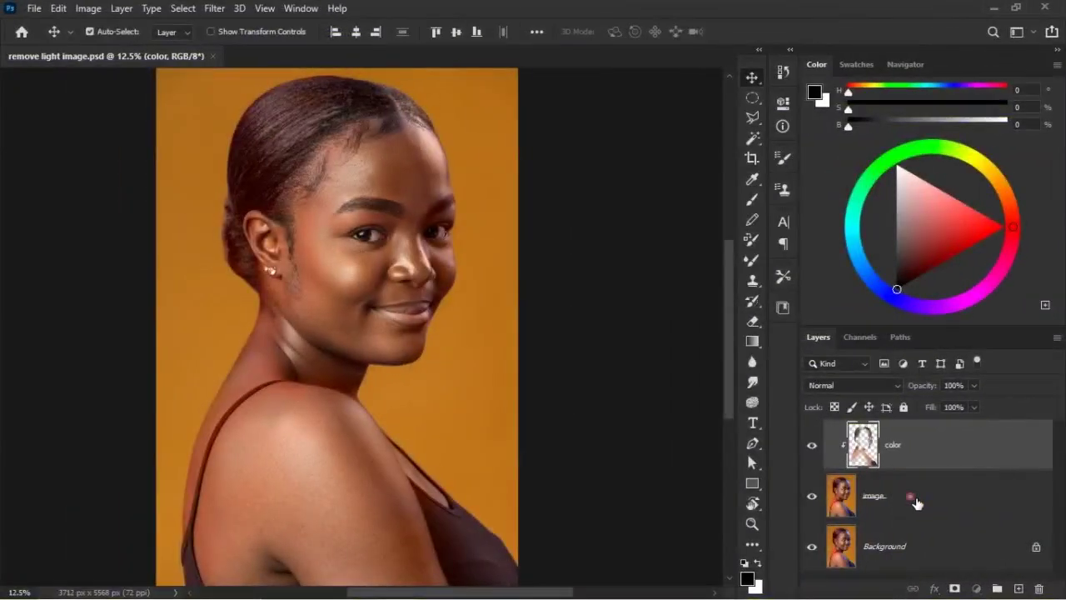
# Select the image layer, reveal the hidden selection outline around the woman, and deselect it
pyautogui.click(861, 497)
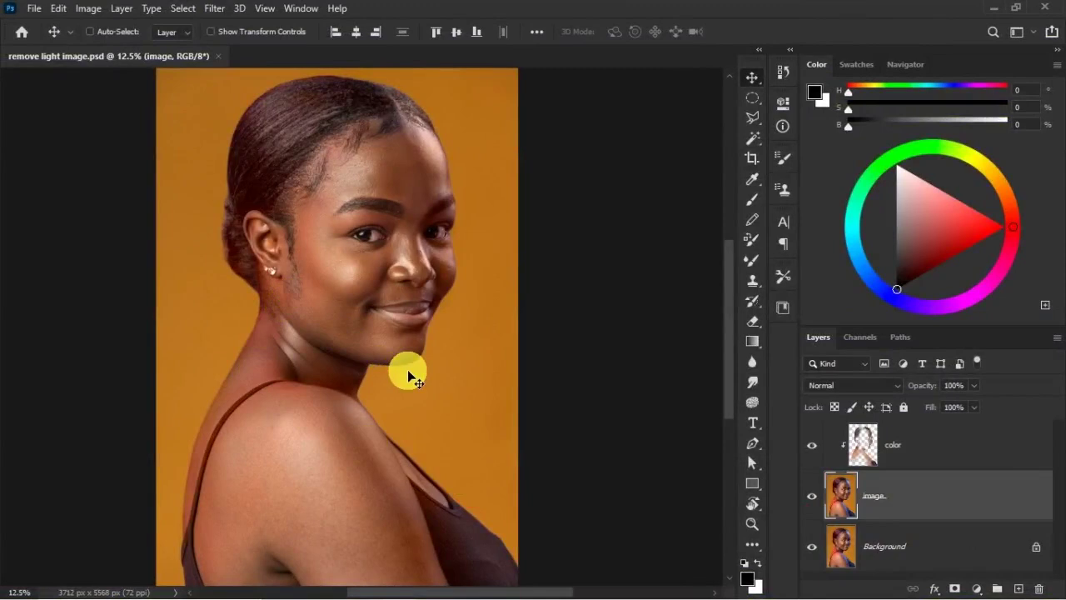
pyautogui.hotkey('ctrl', '-')
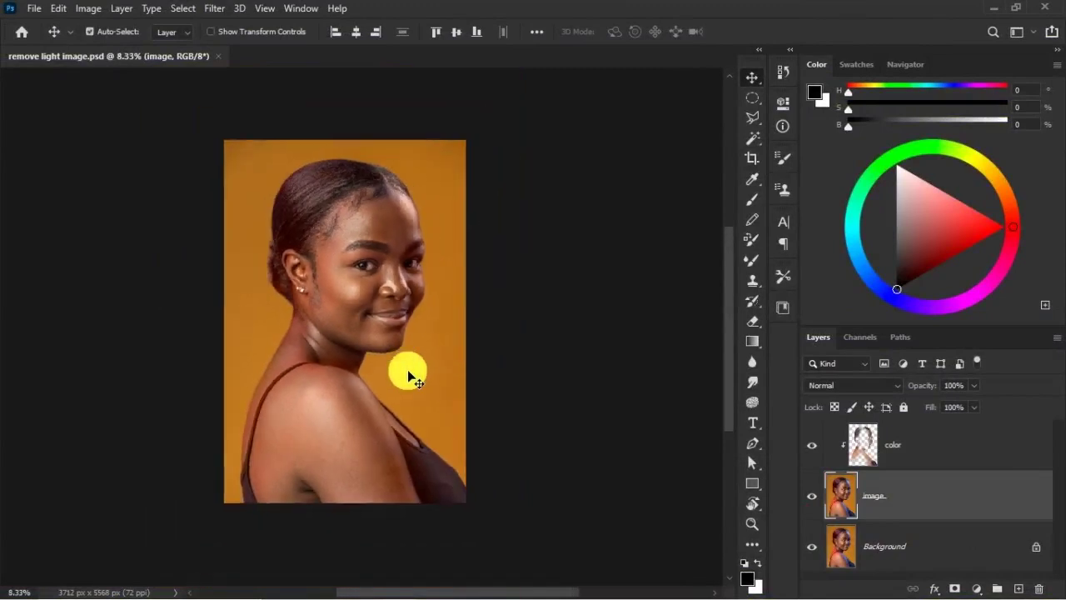
pyautogui.hotkey('ctrl', 'h')
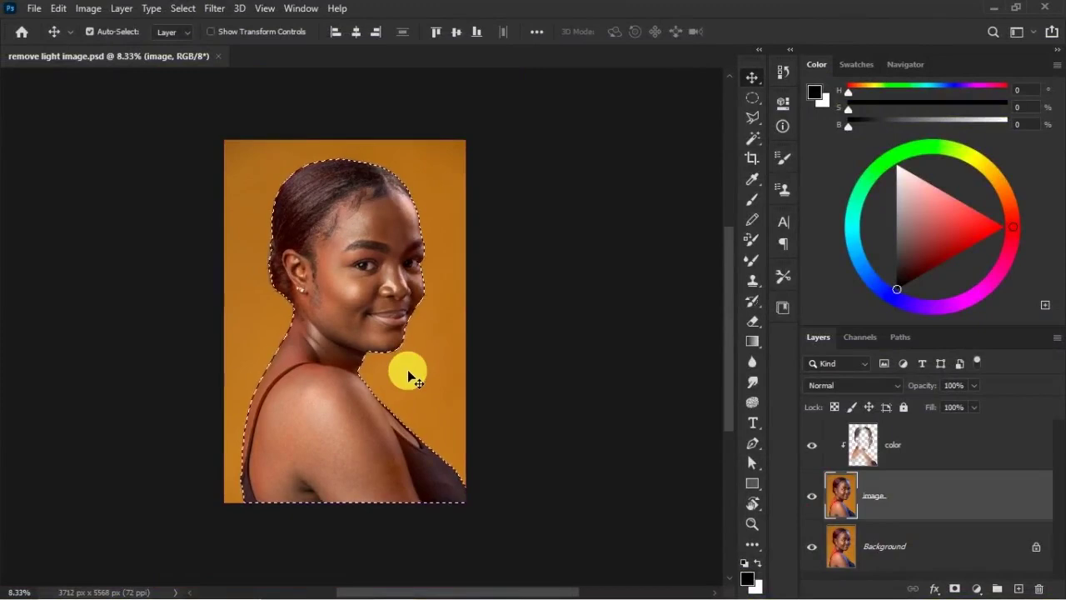
pyautogui.press('ctrl')
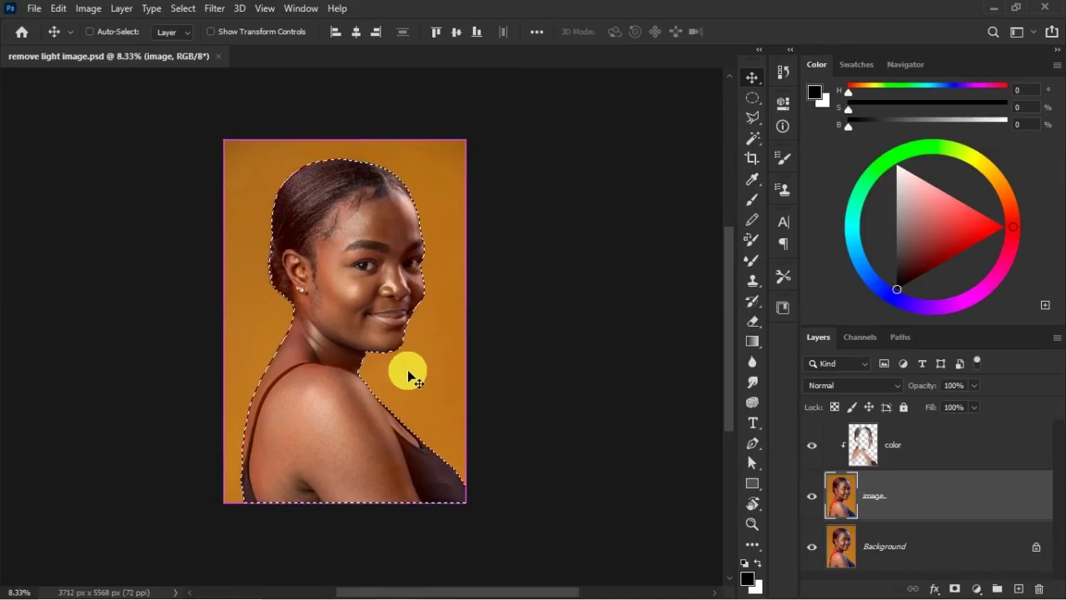
pyautogui.hotkey('ctrl', 'd')
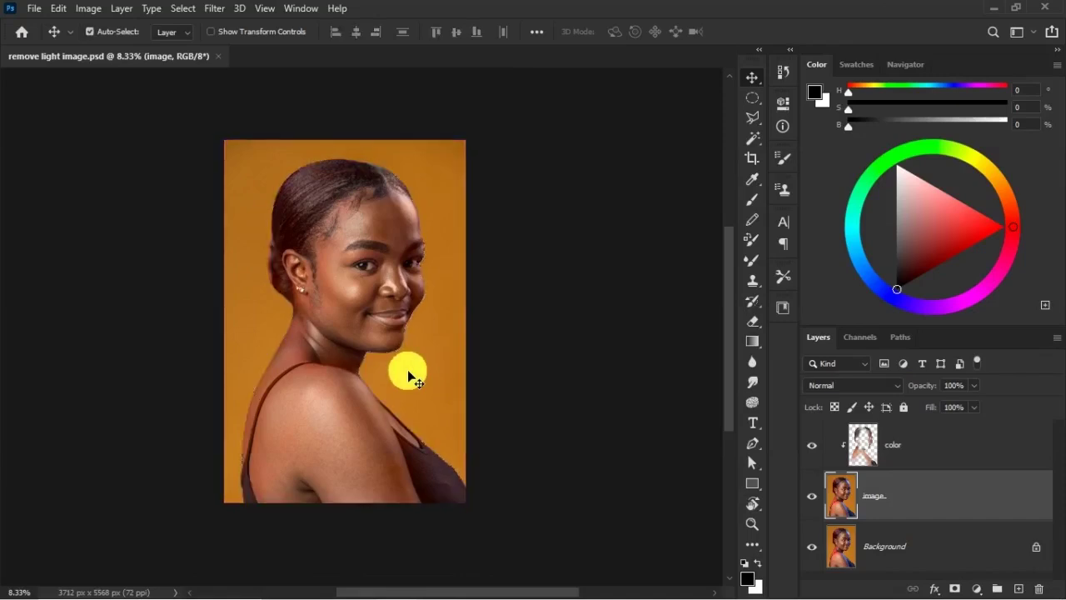